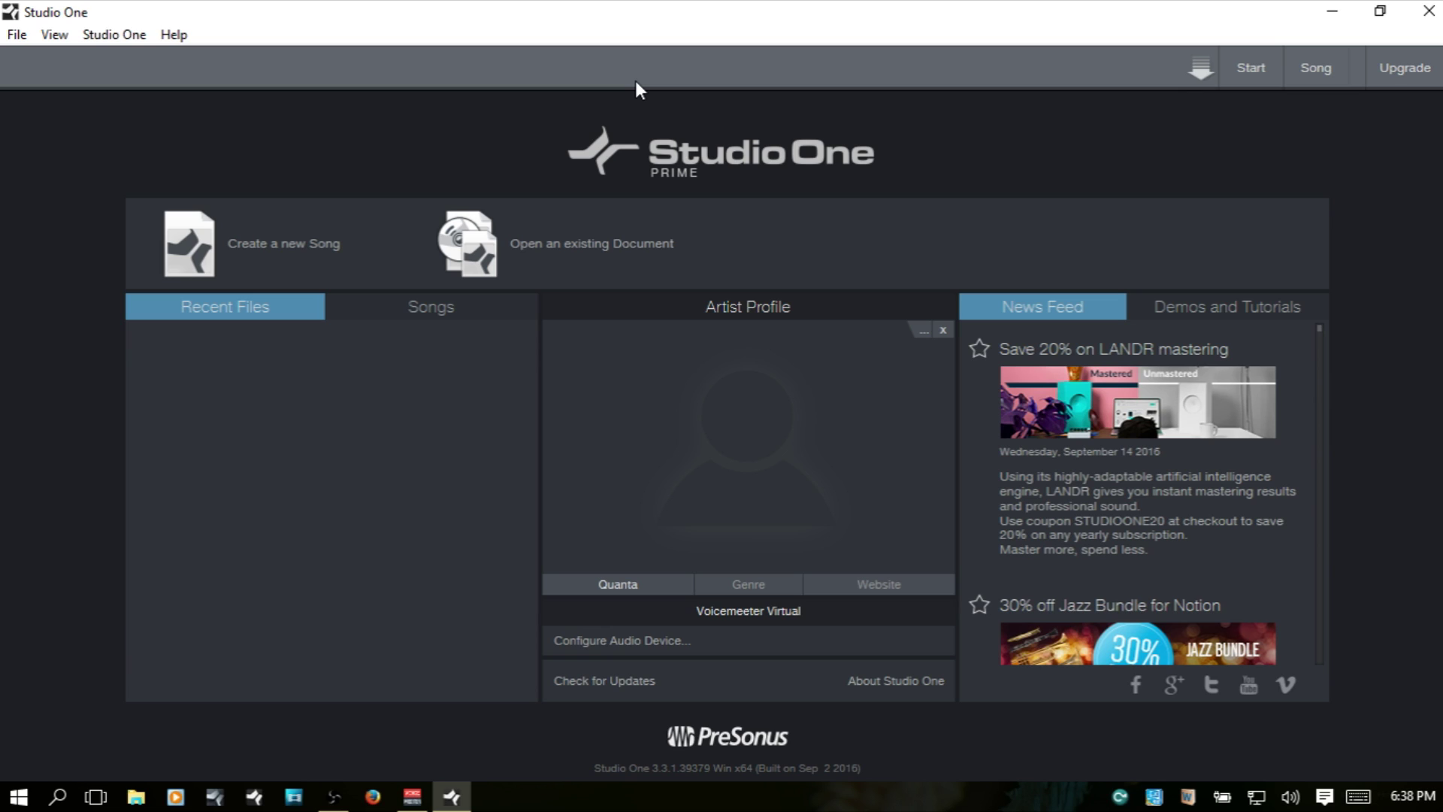
- Create a new song titled 'Recording Audio' saved to the Desktop, at 44.1 kHz and 120 BPM
left_click(292, 252)
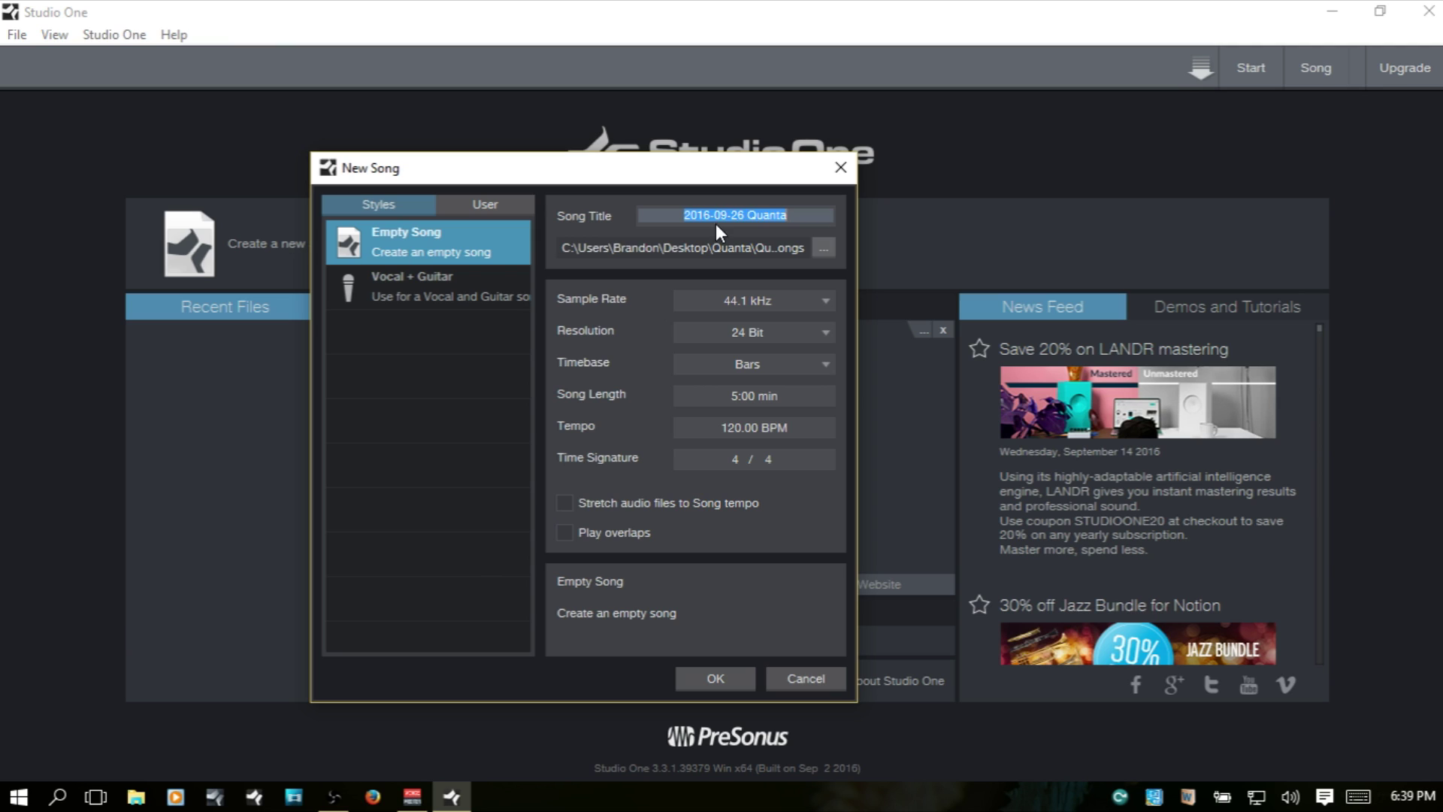
type("Recording Audio")
left_click(822, 251)
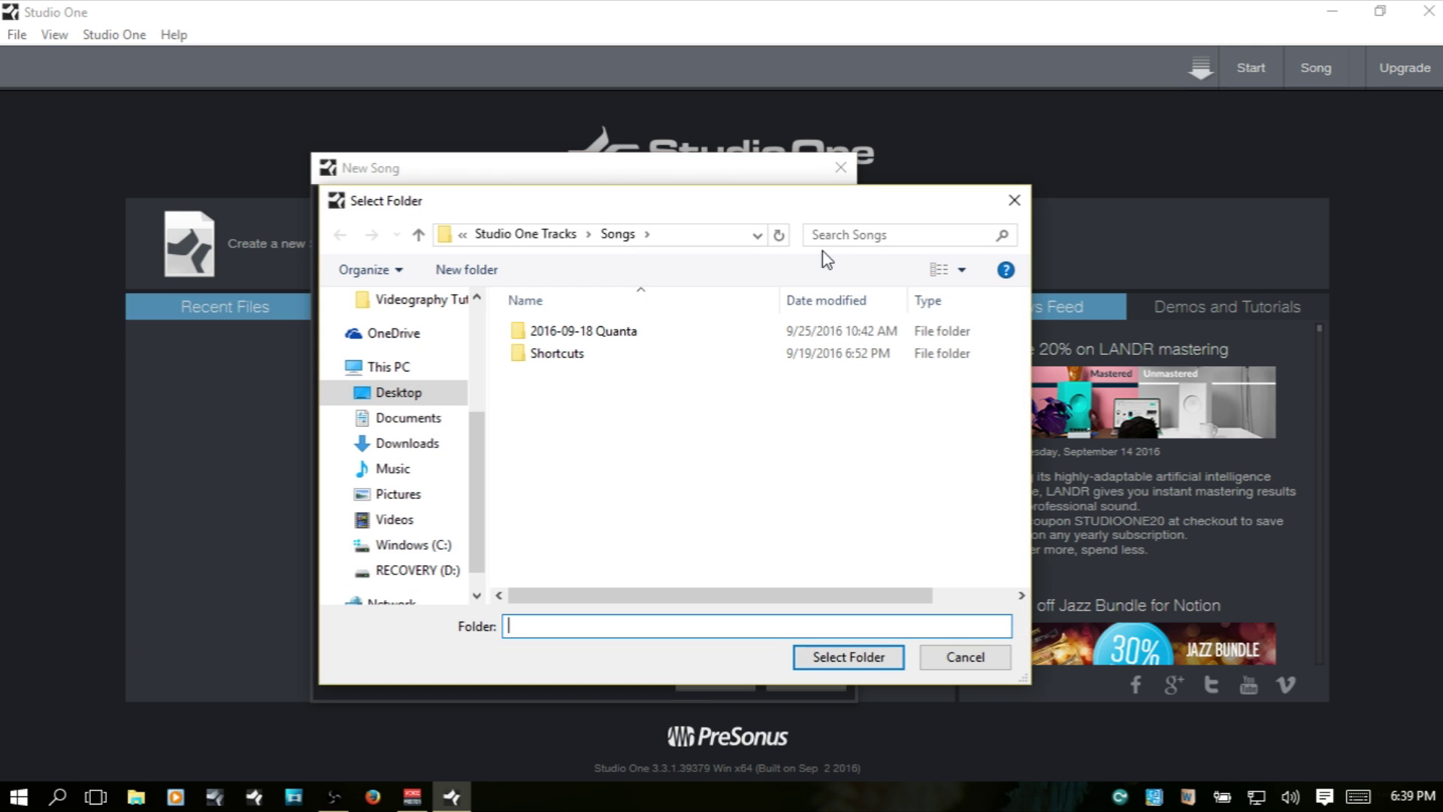
left_click(389, 392)
left_click(862, 664)
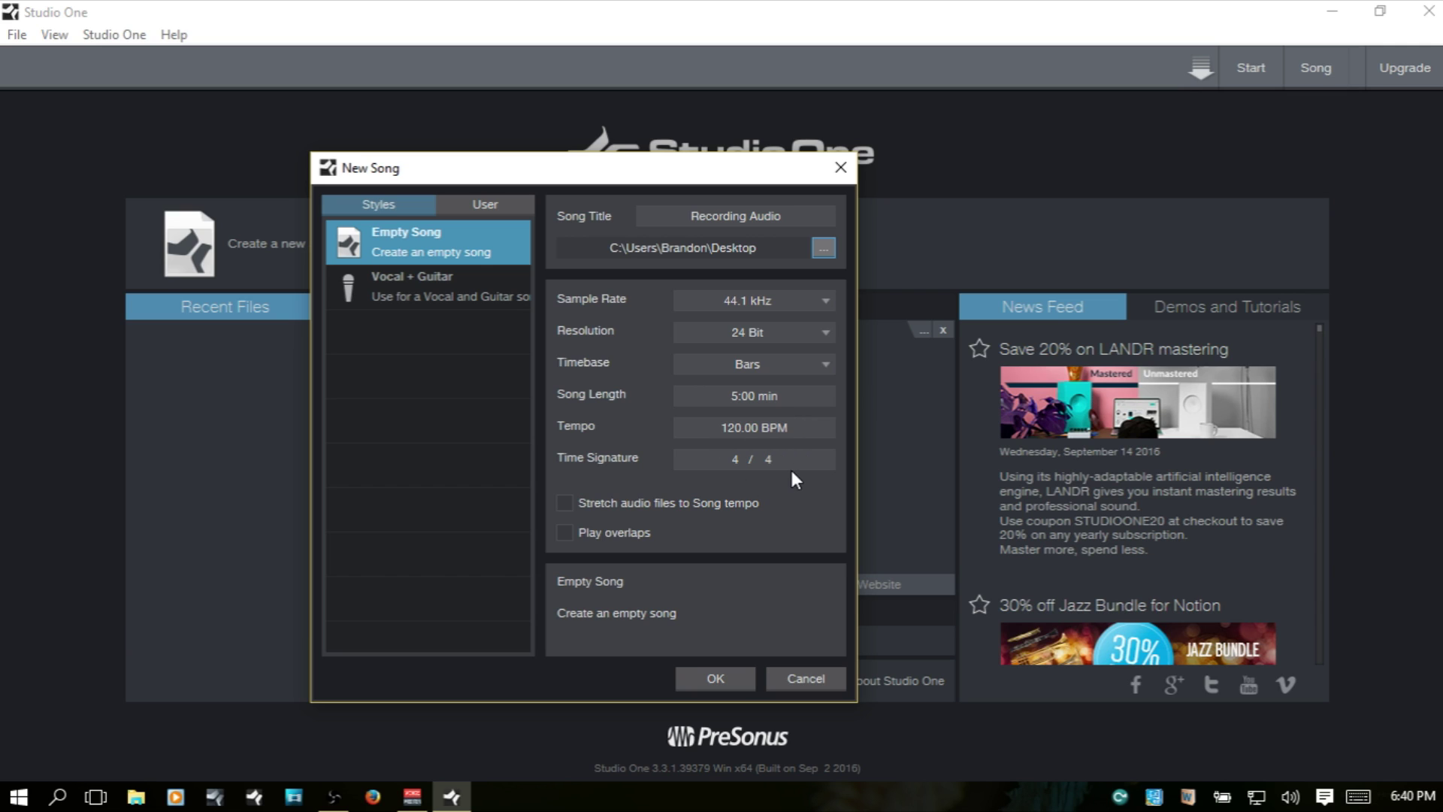
left_click(728, 678)
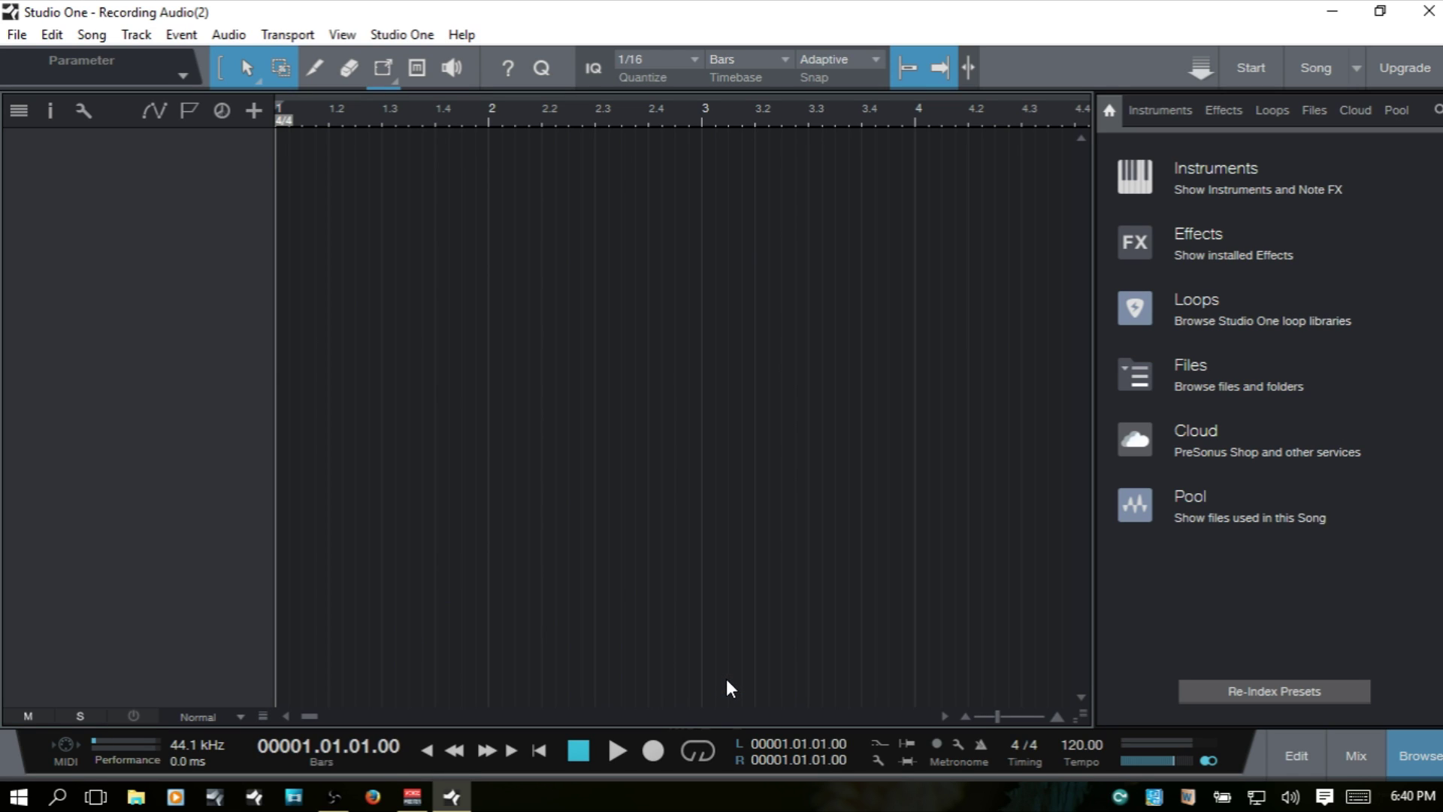
left_click(396, 35)
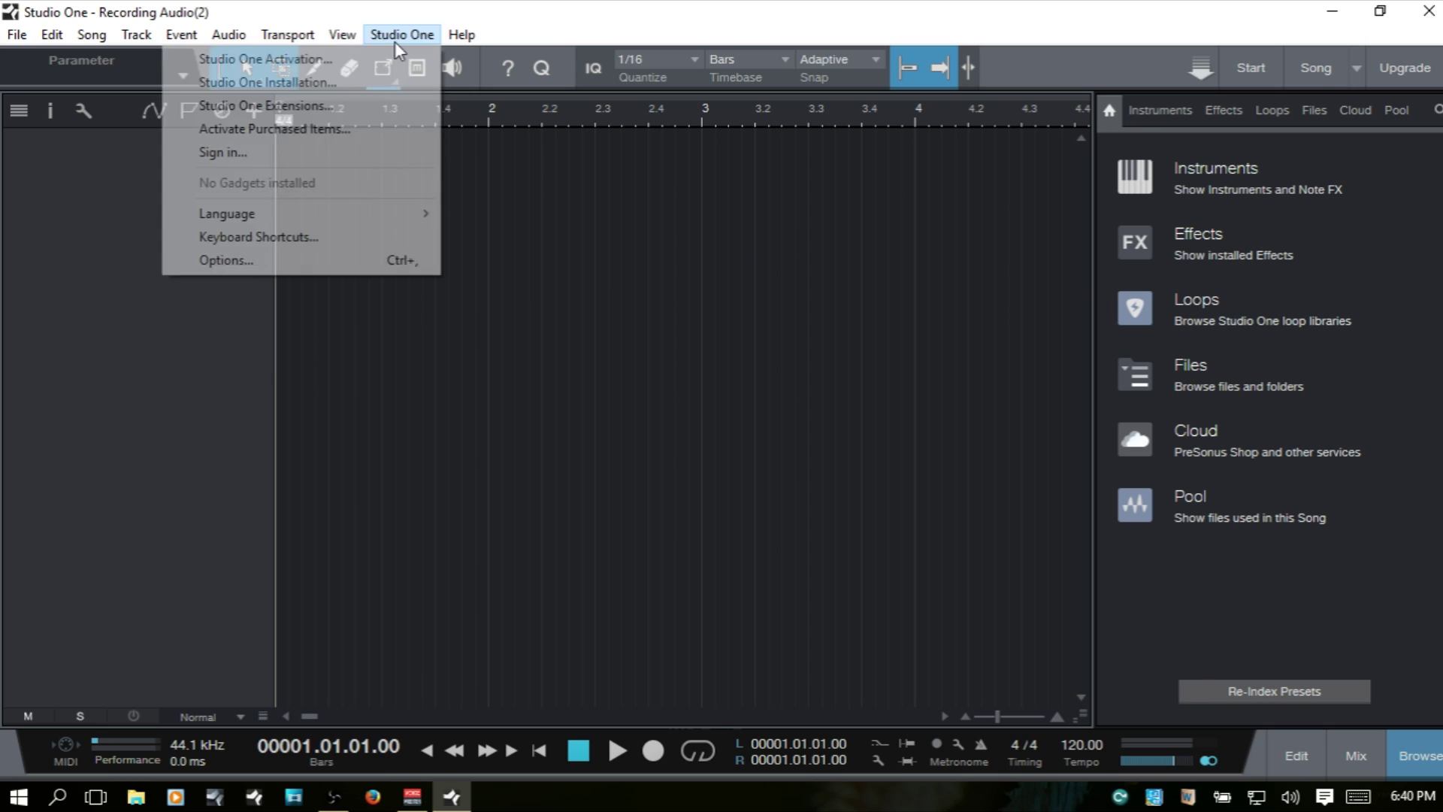
left_click(326, 263)
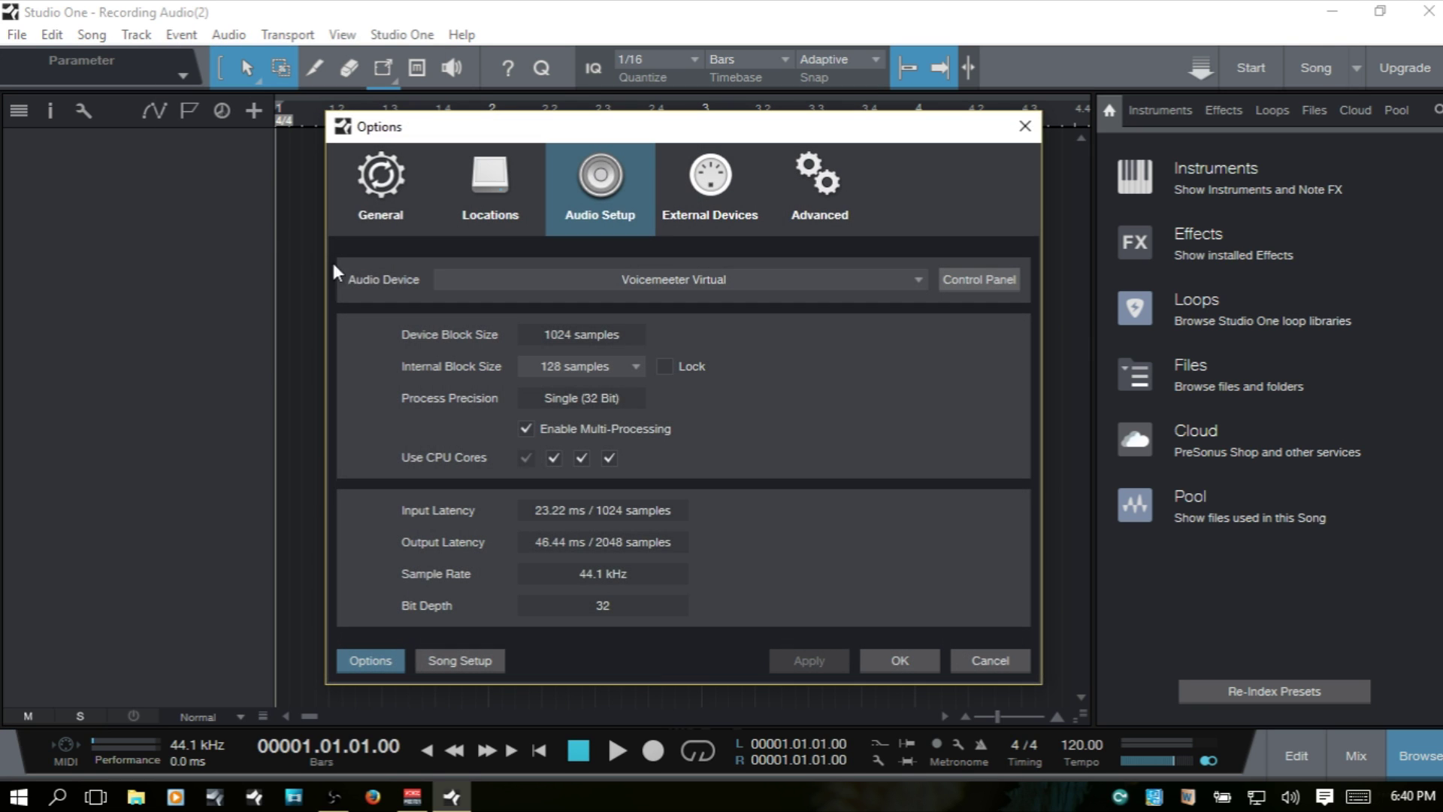
left_click(1024, 128)
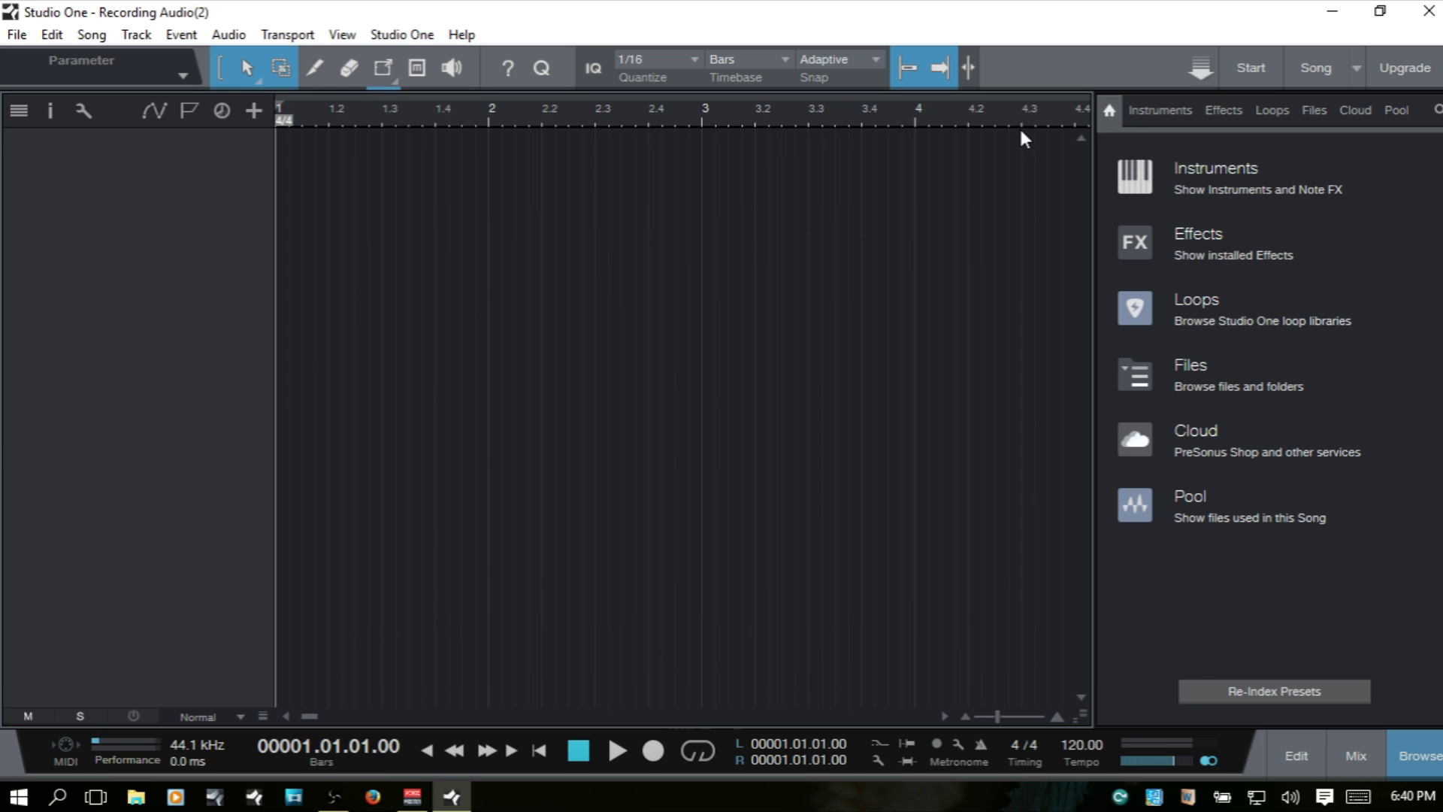
key("ctrl+comma")
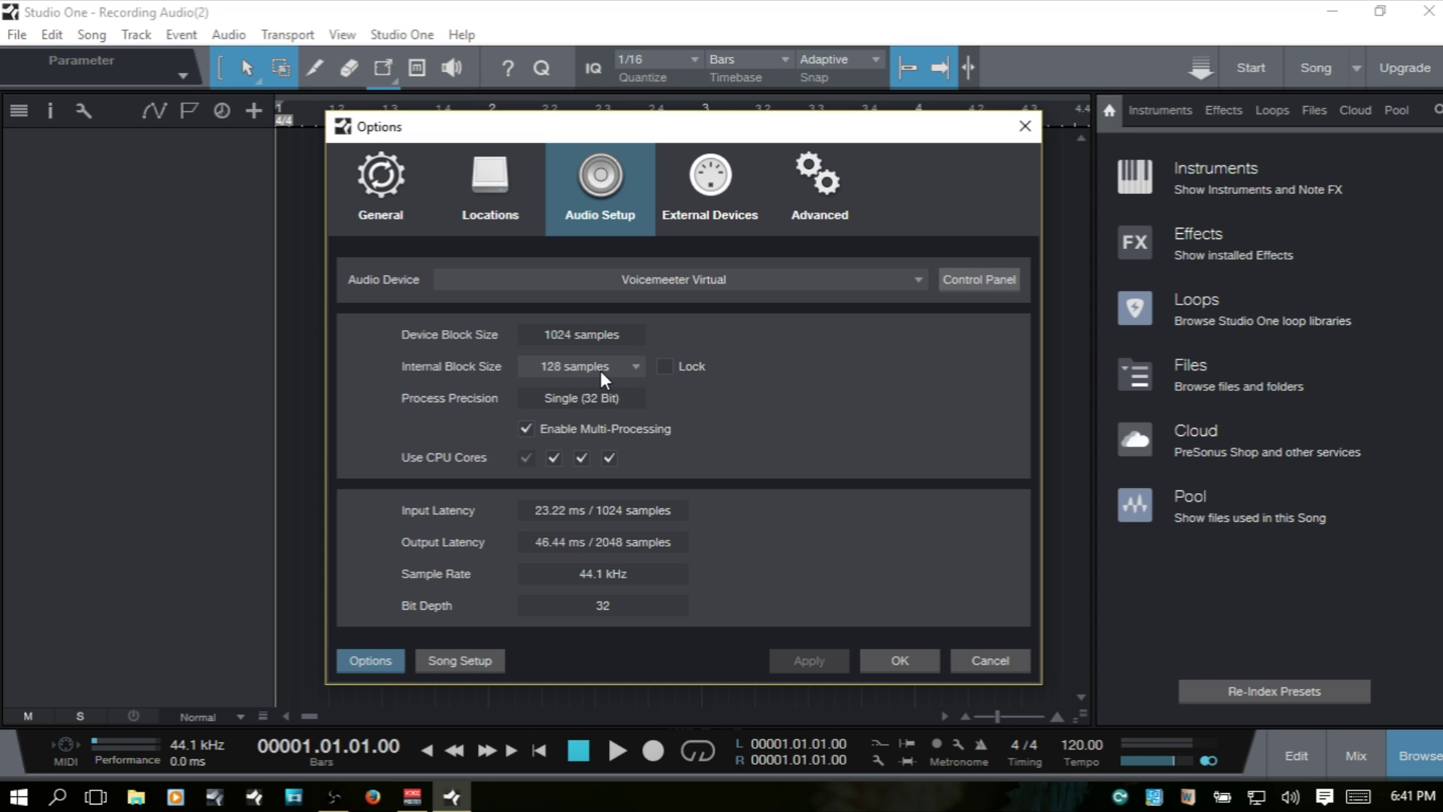
left_click(900, 660)
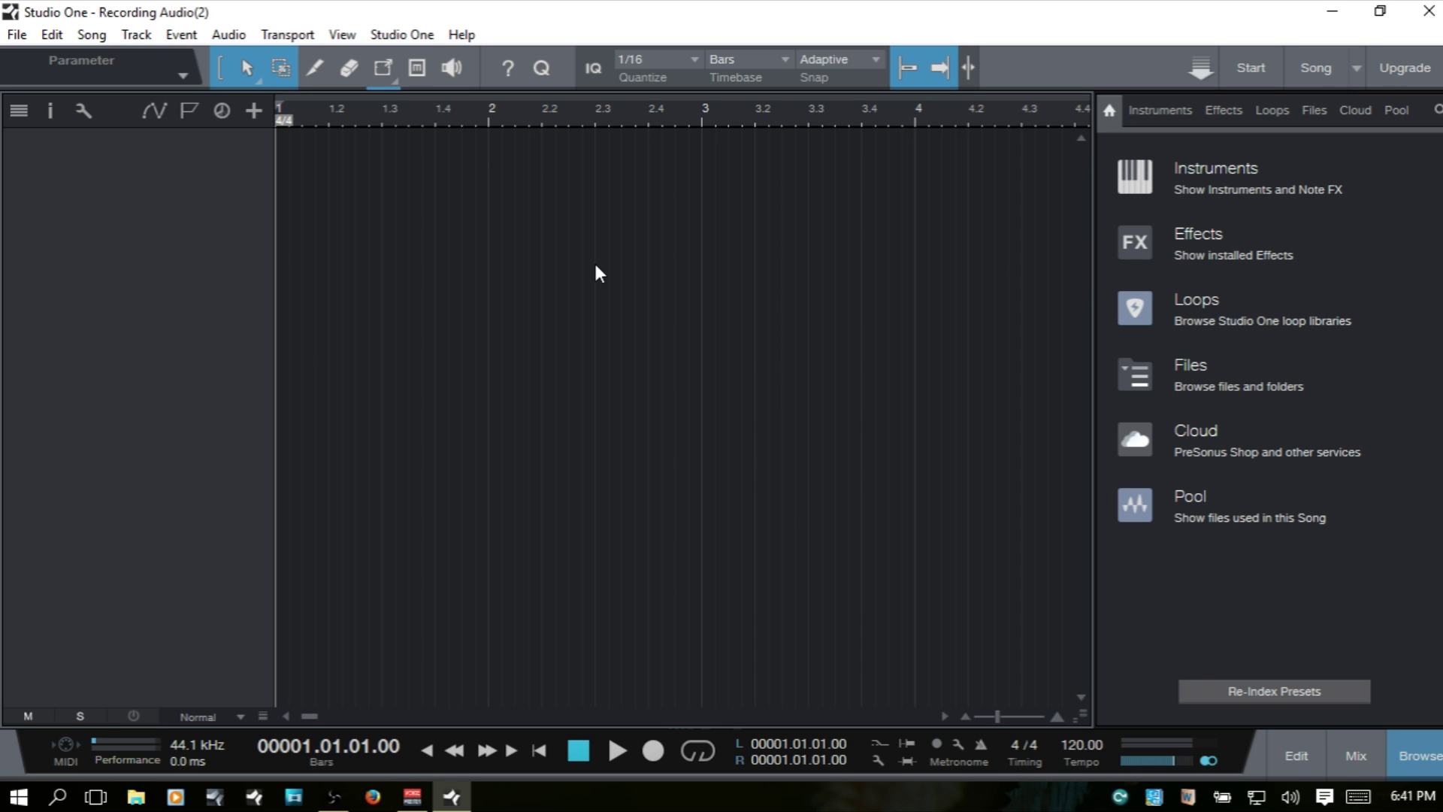
left_click(135, 35)
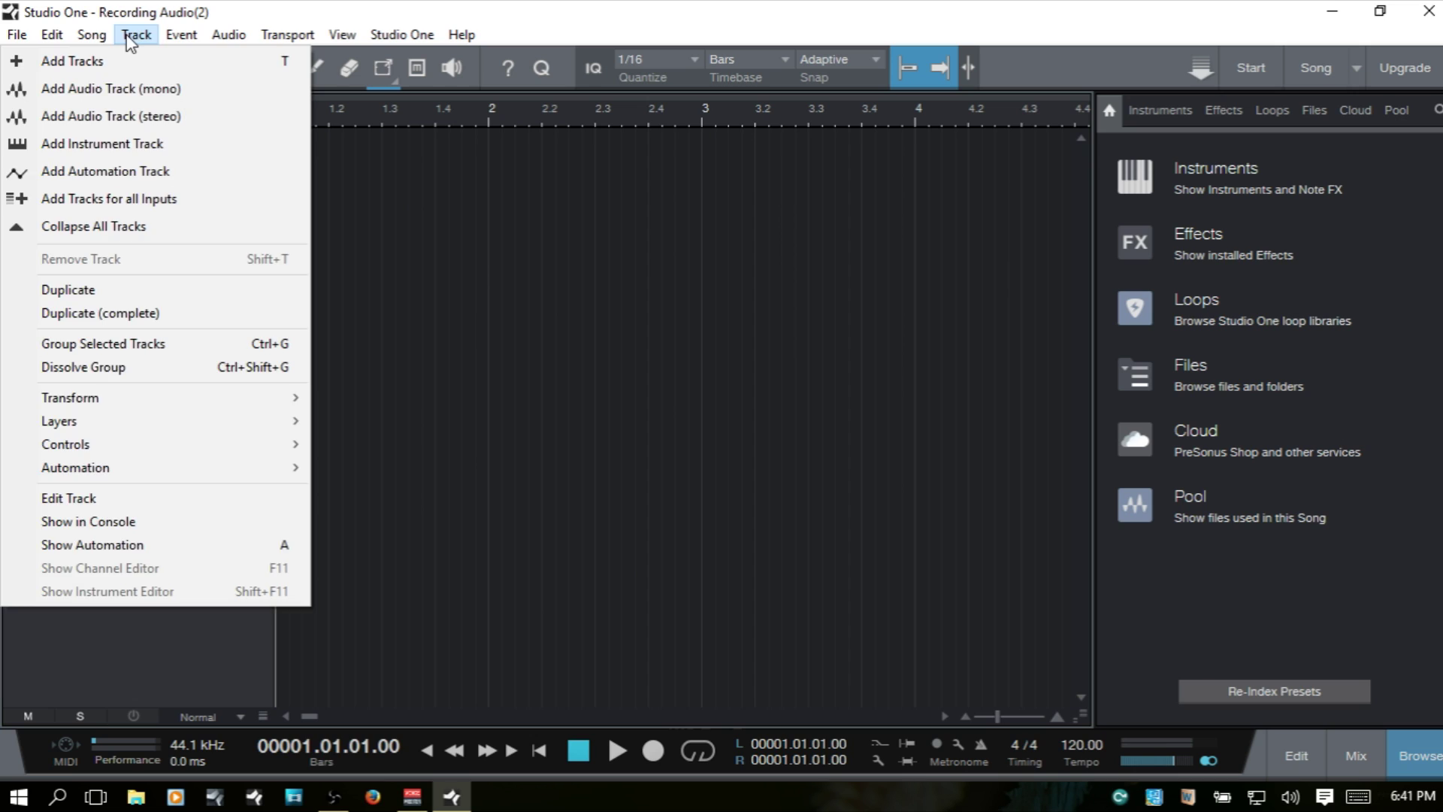
left_click(134, 38)
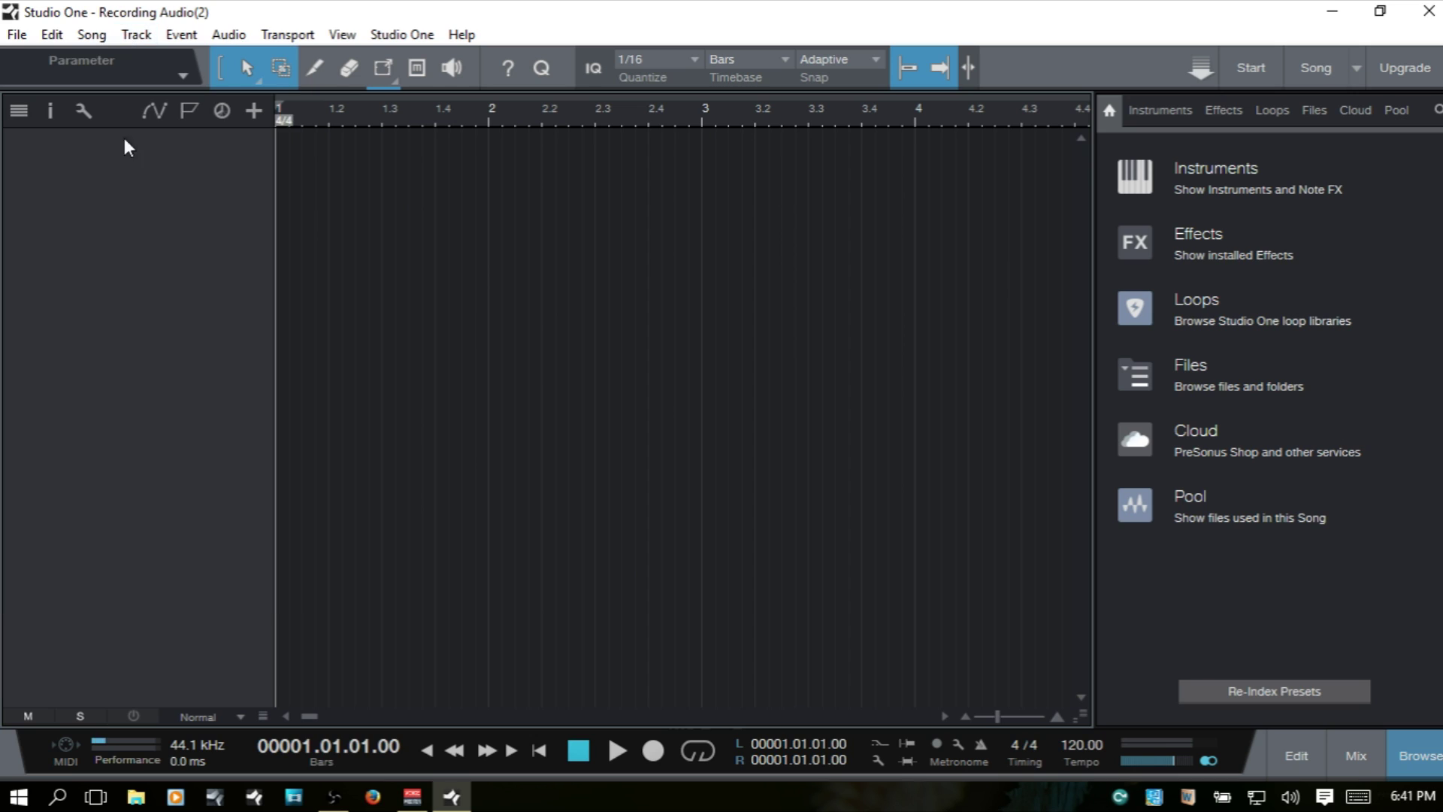
right_click(104, 272)
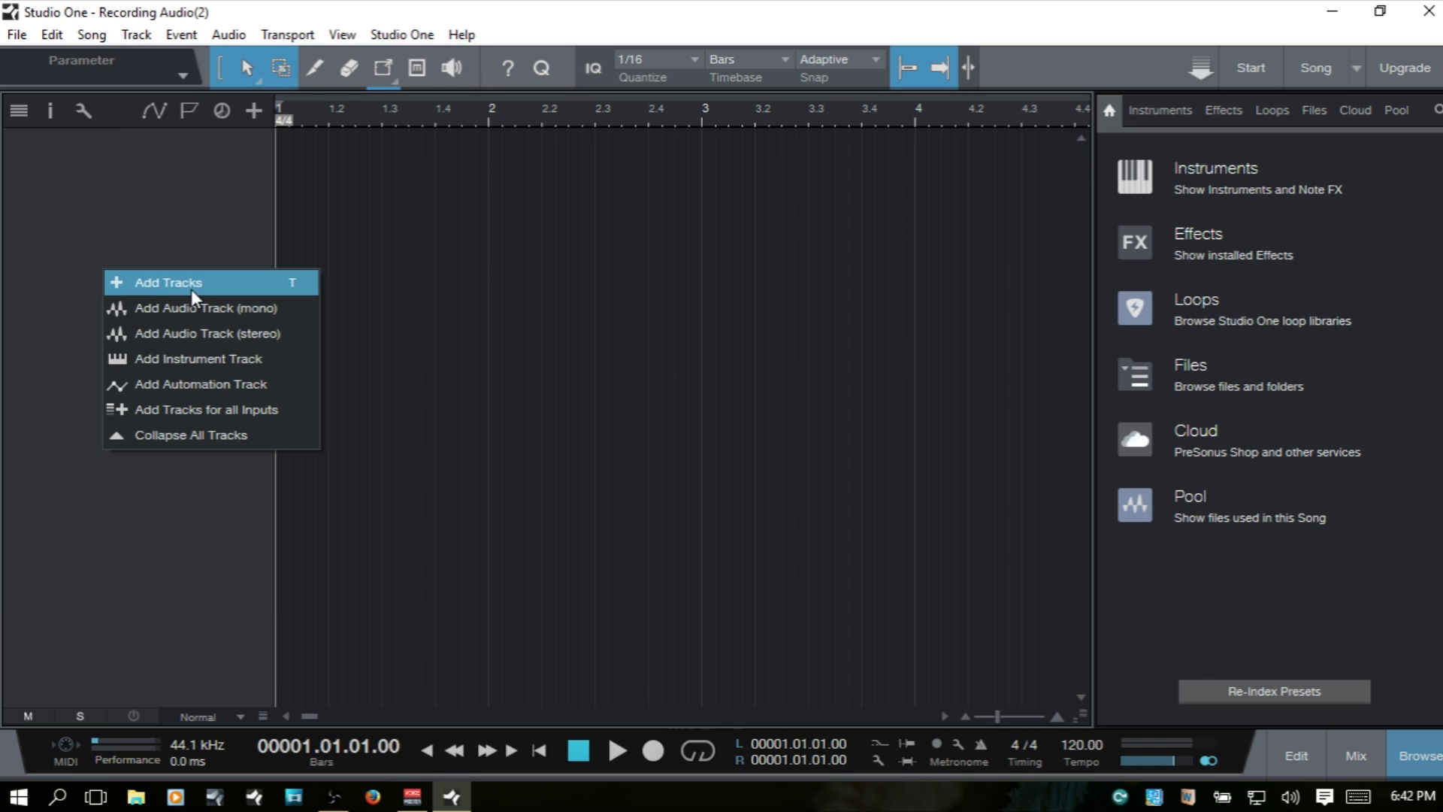
left_click(178, 215)
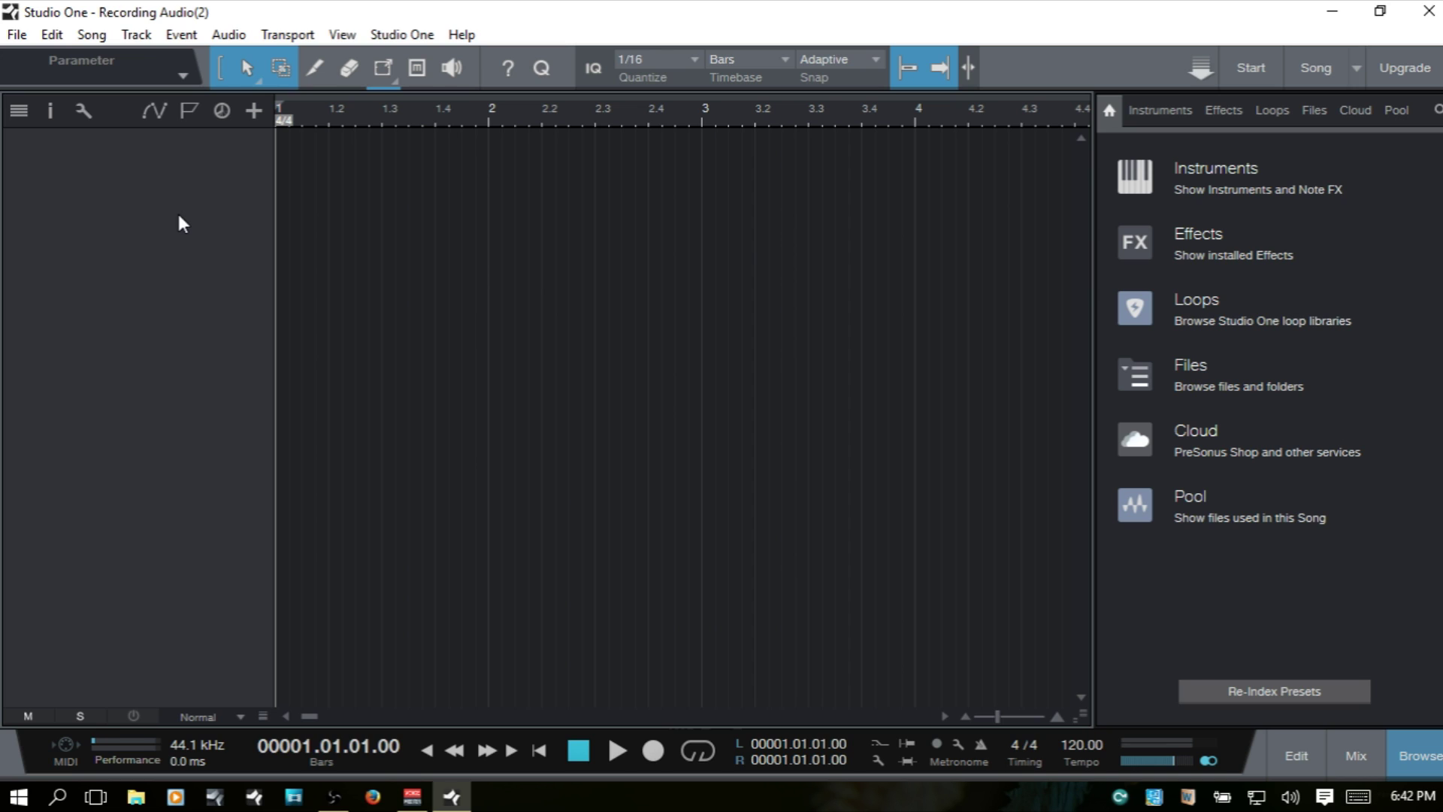
- Set up one mono audio track named 'Vox 1' on Mic 1 with Auto-Color on
key("t")
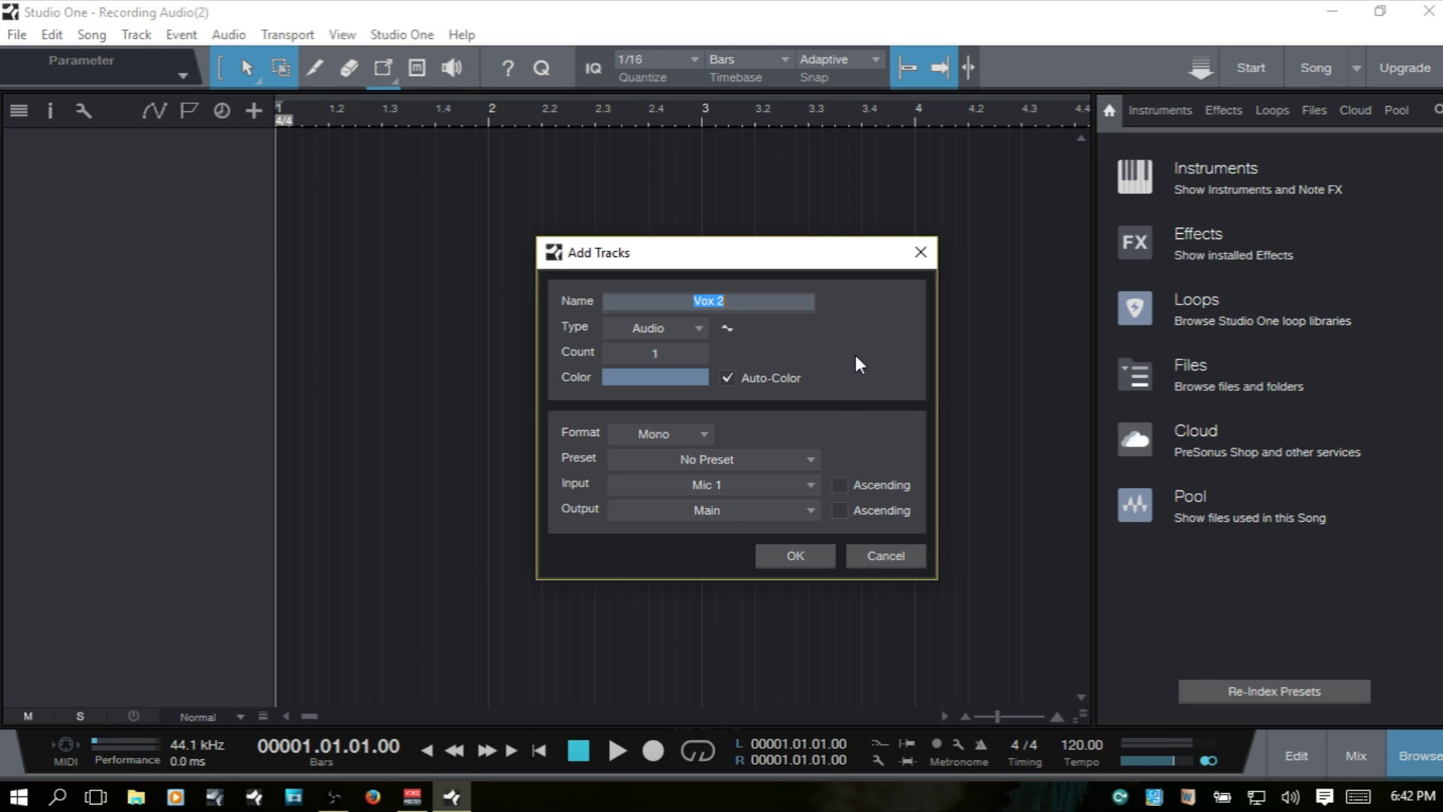
type("Vox 1")
left_click(726, 377)
left_click(645, 378)
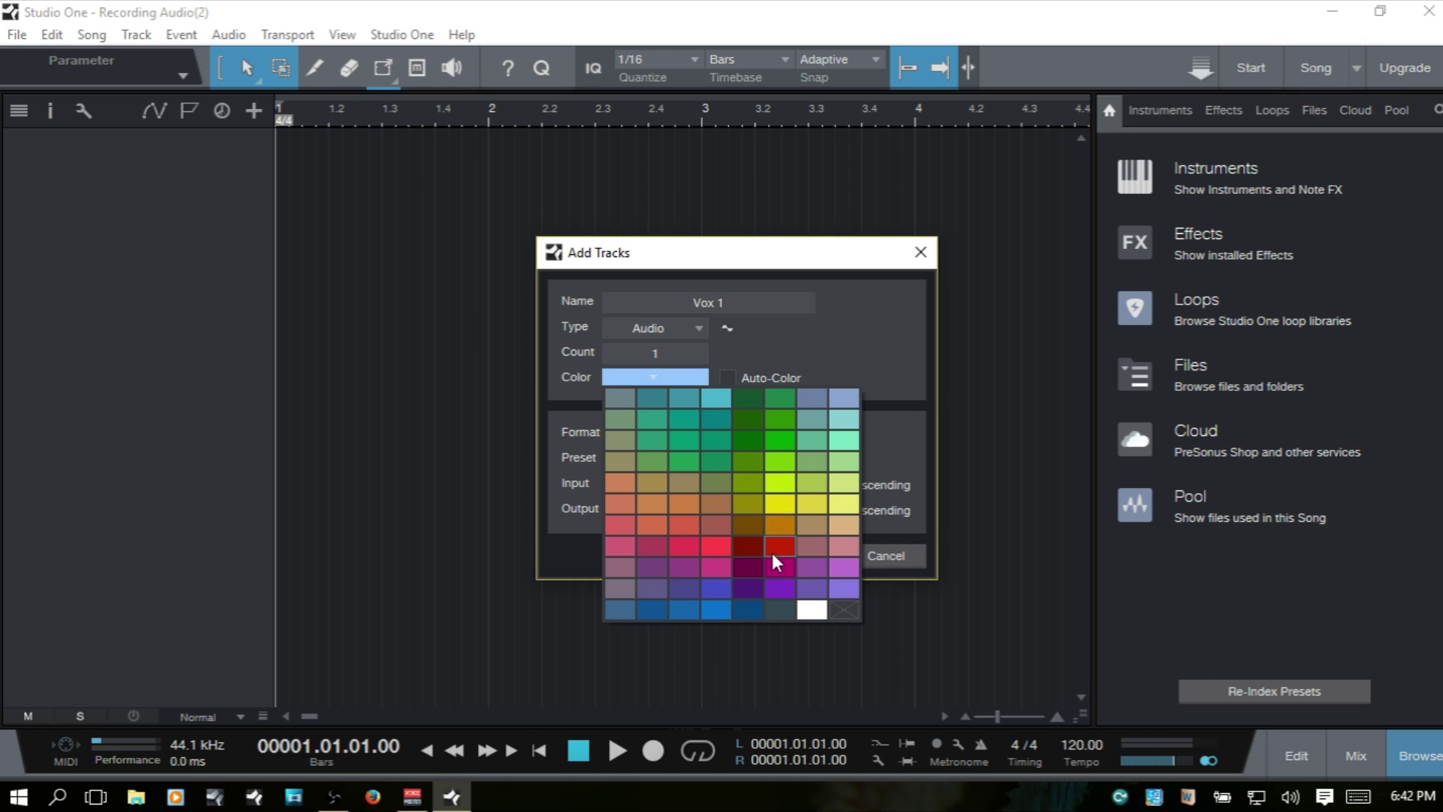
left_click(878, 326)
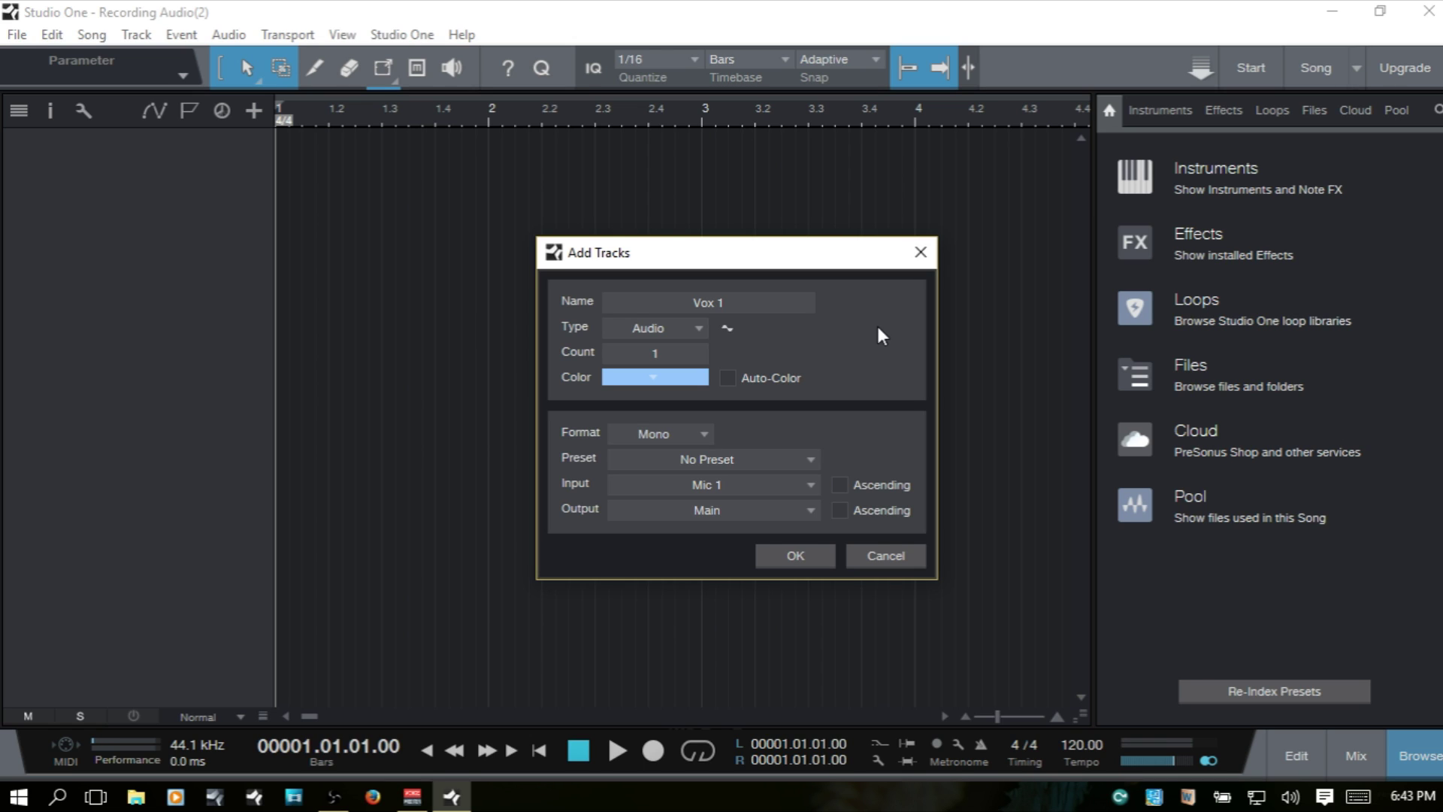
left_click(729, 377)
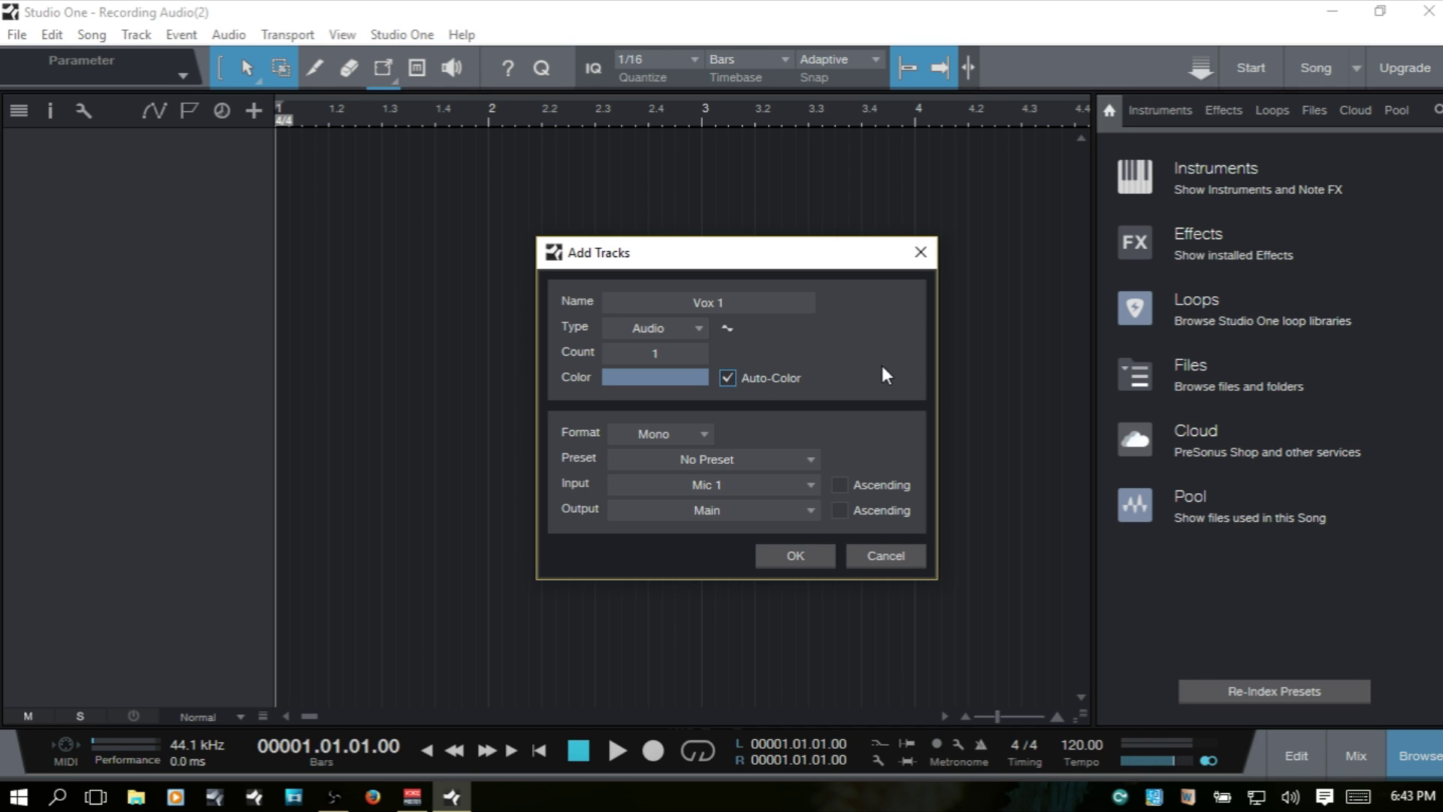
left_click(705, 434)
left_click(830, 418)
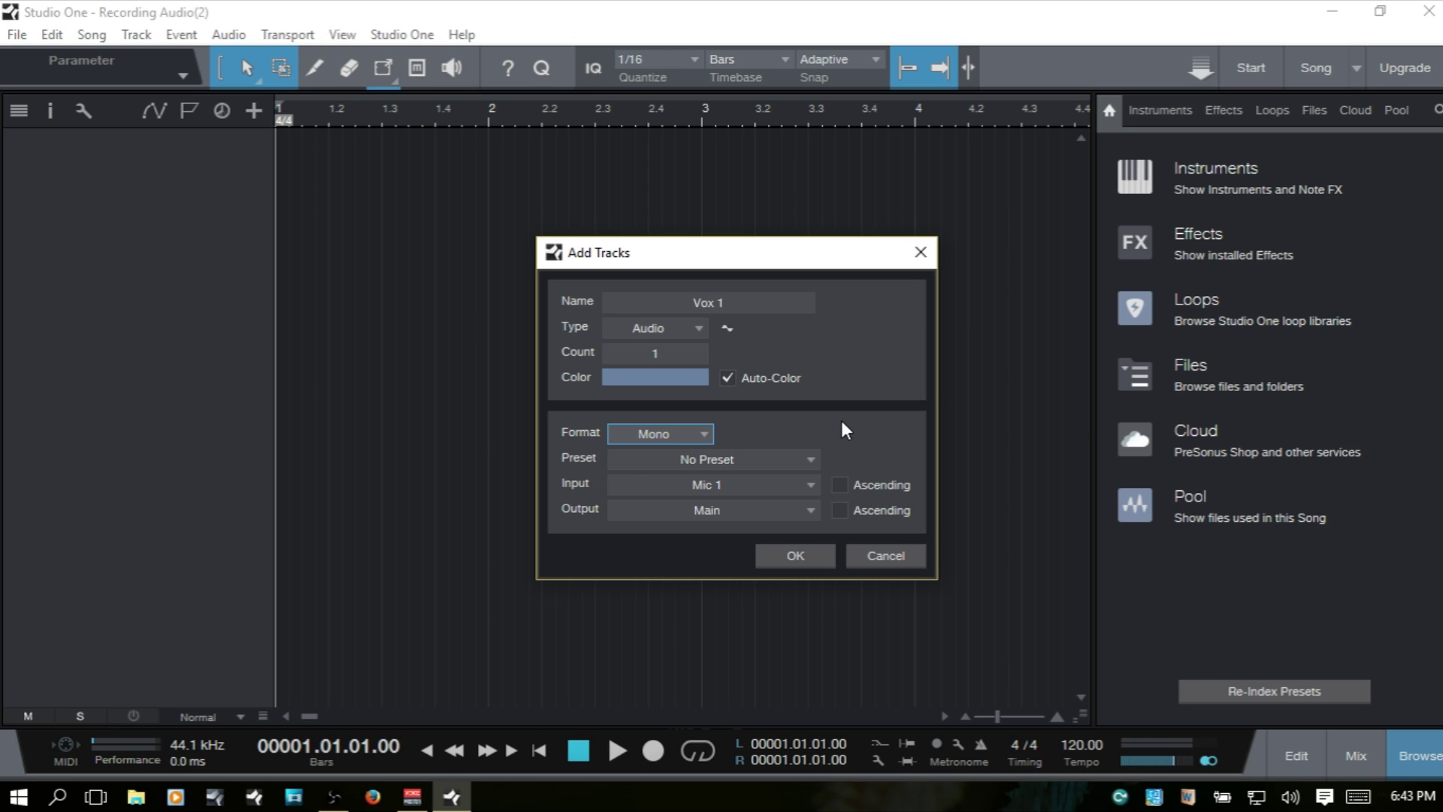
- Add the mono Vox 1 track with No Preset and input Mic 1
left_click(812, 459)
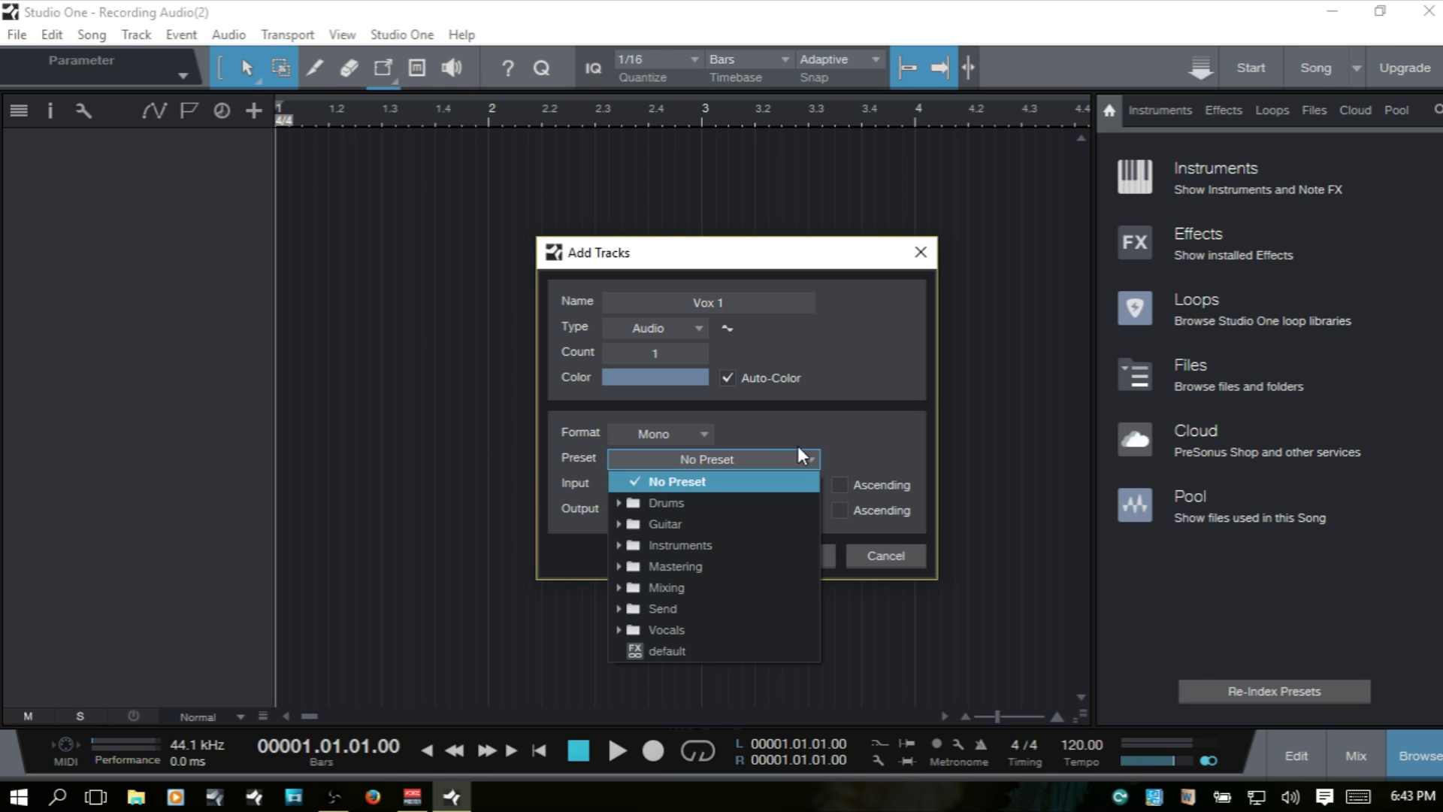
left_click(876, 435)
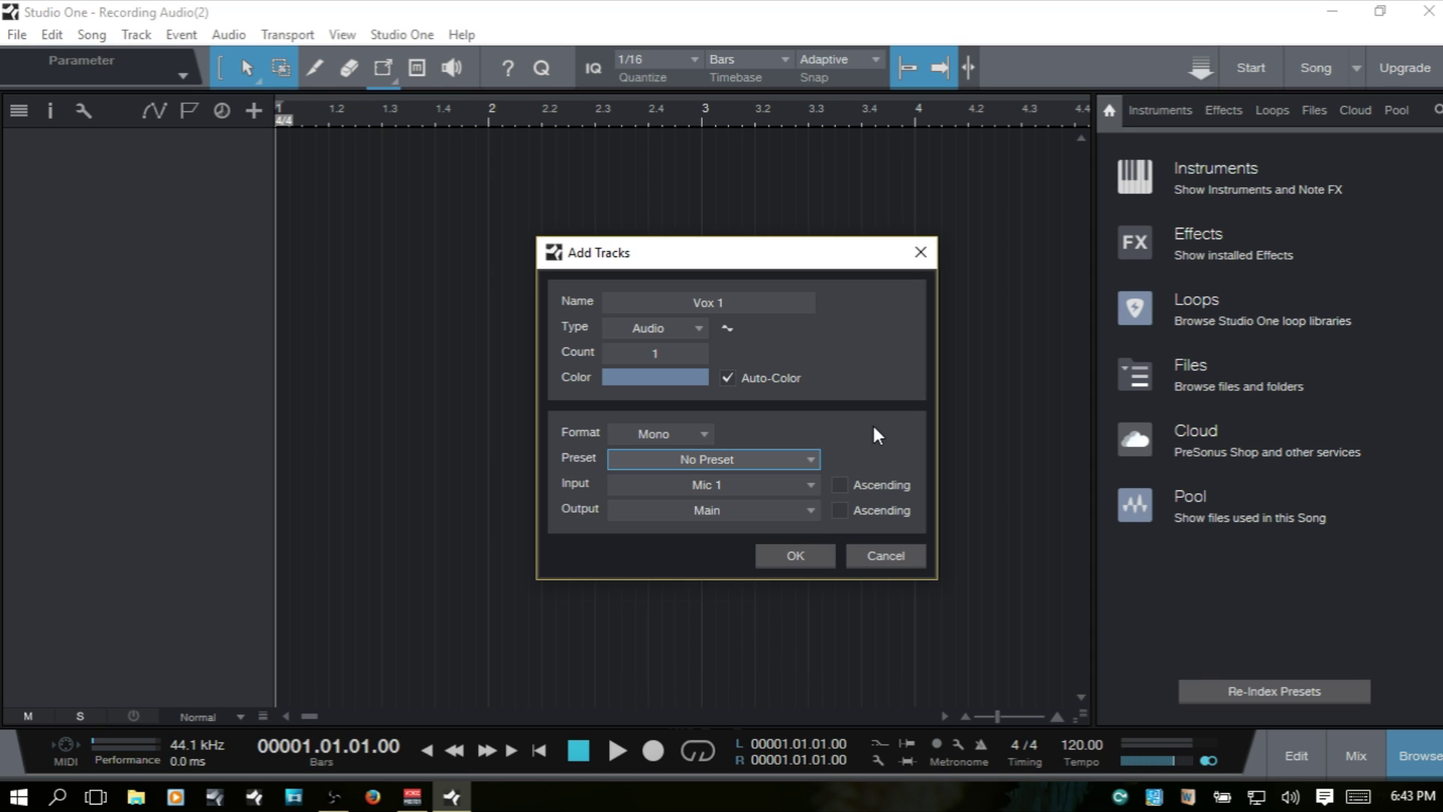
left_click(810, 485)
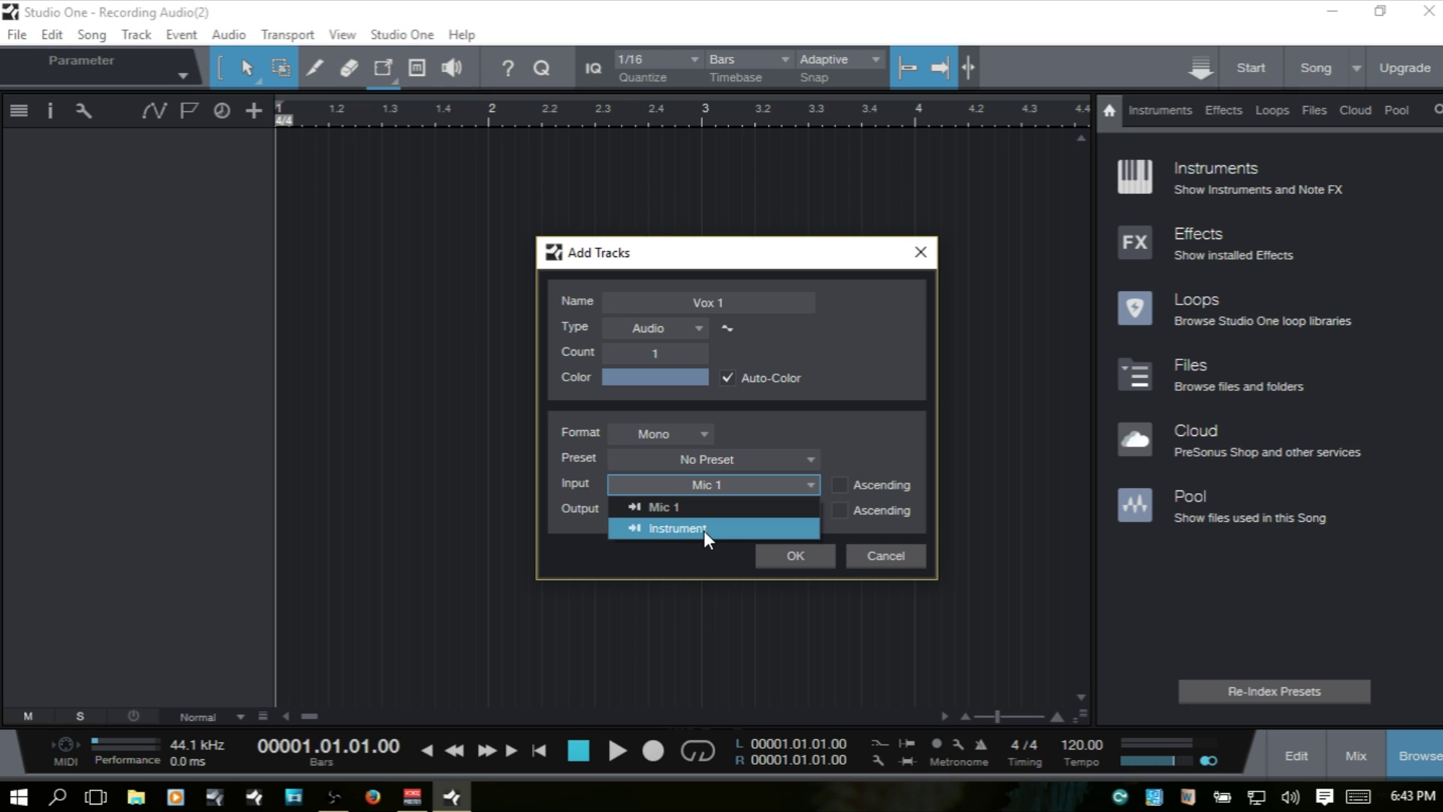
left_click(873, 443)
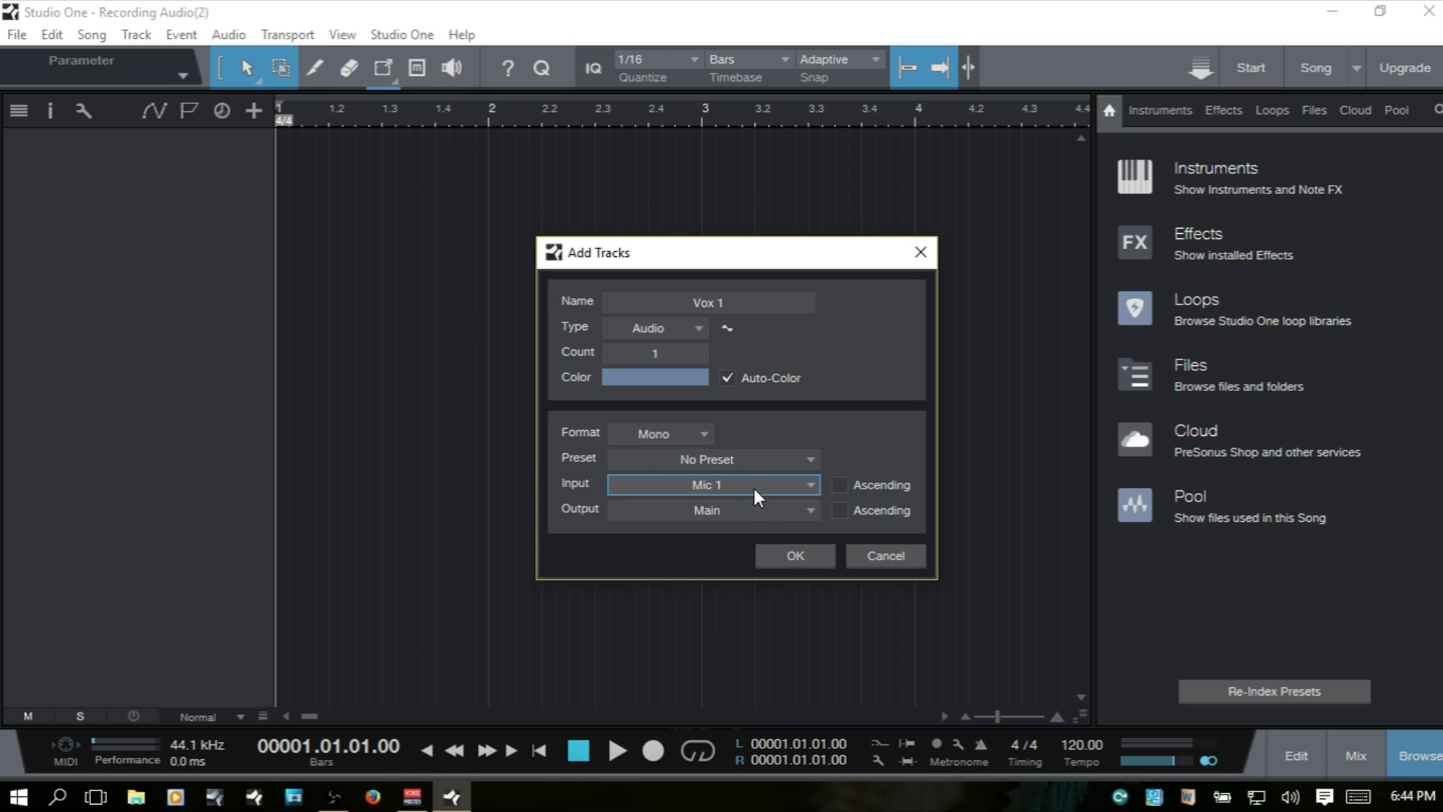
left_click(802, 557)
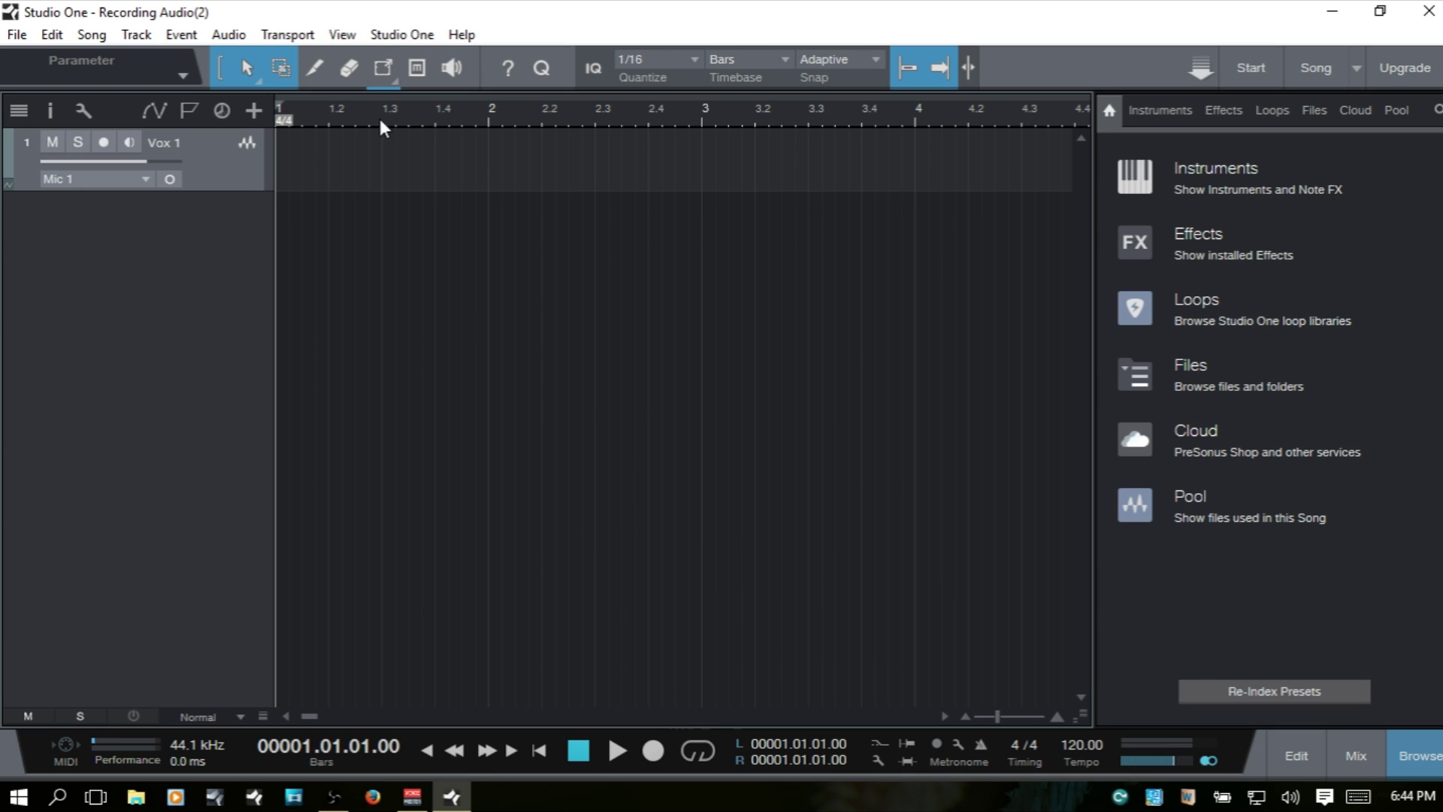
key("ctrl+comma")
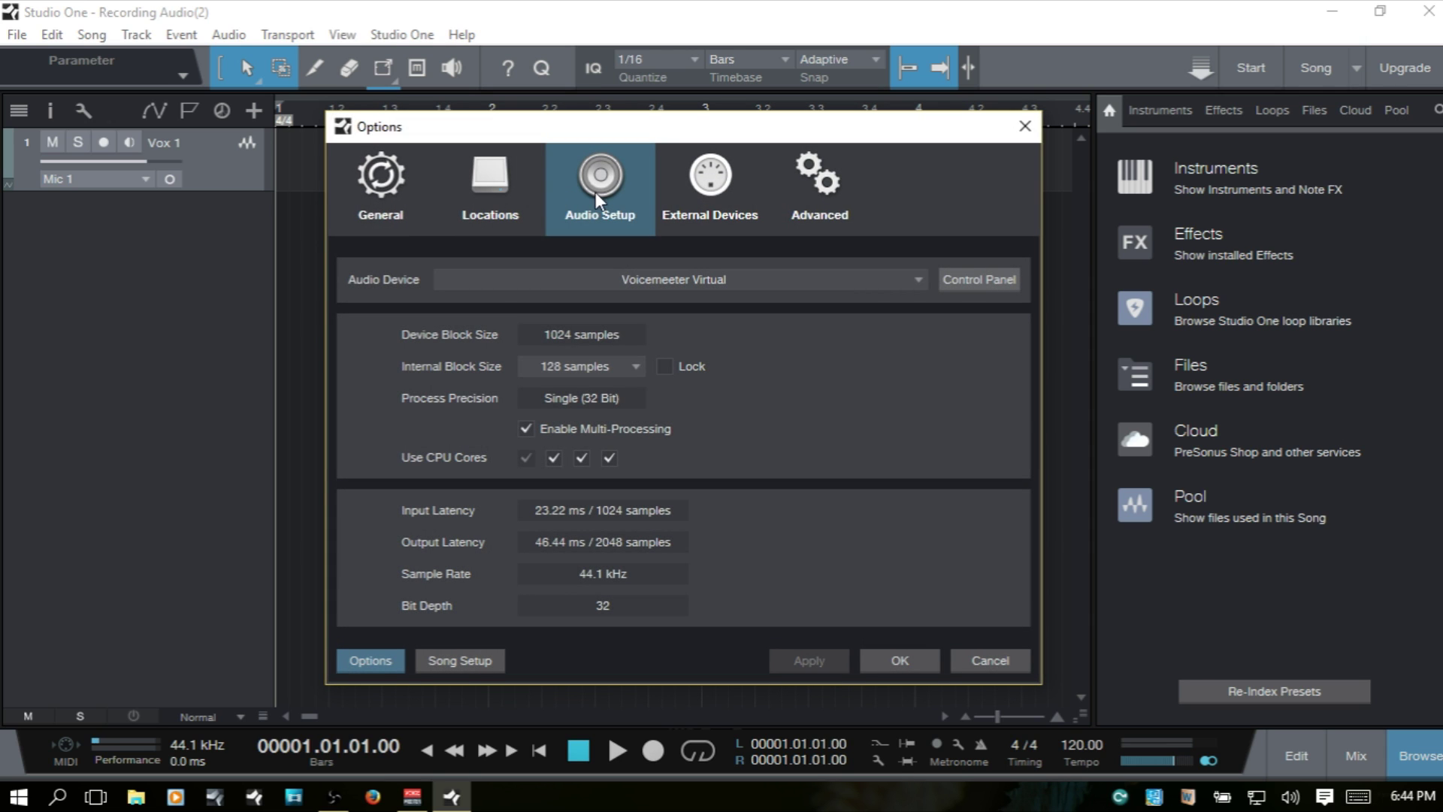
- Show the Audio I/O inputs: Stereo on VM-VAIO 1–2, Mic 1 on VM-VAIO 1, Instrument on VM-VAIO 2
left_click(457, 661)
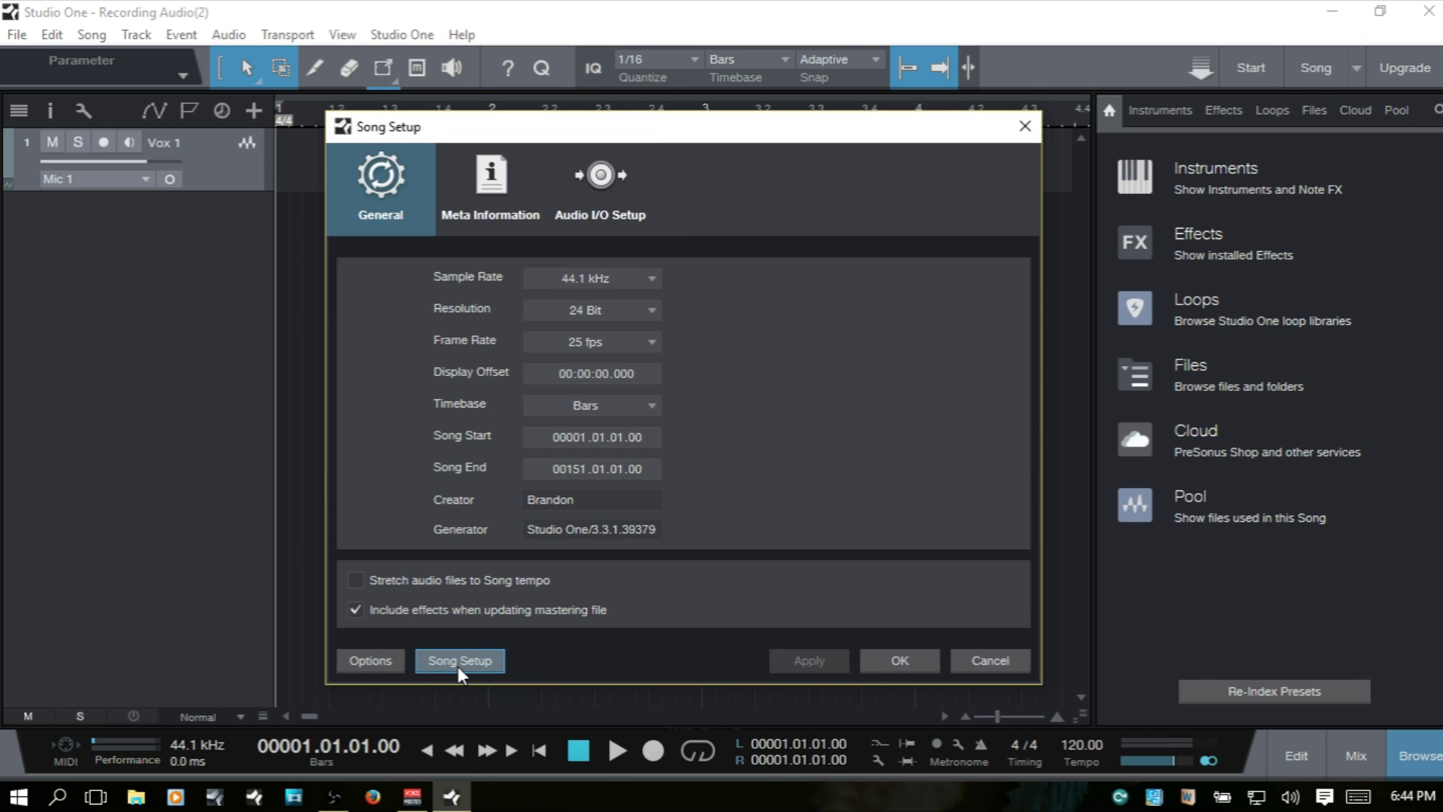
left_click(606, 186)
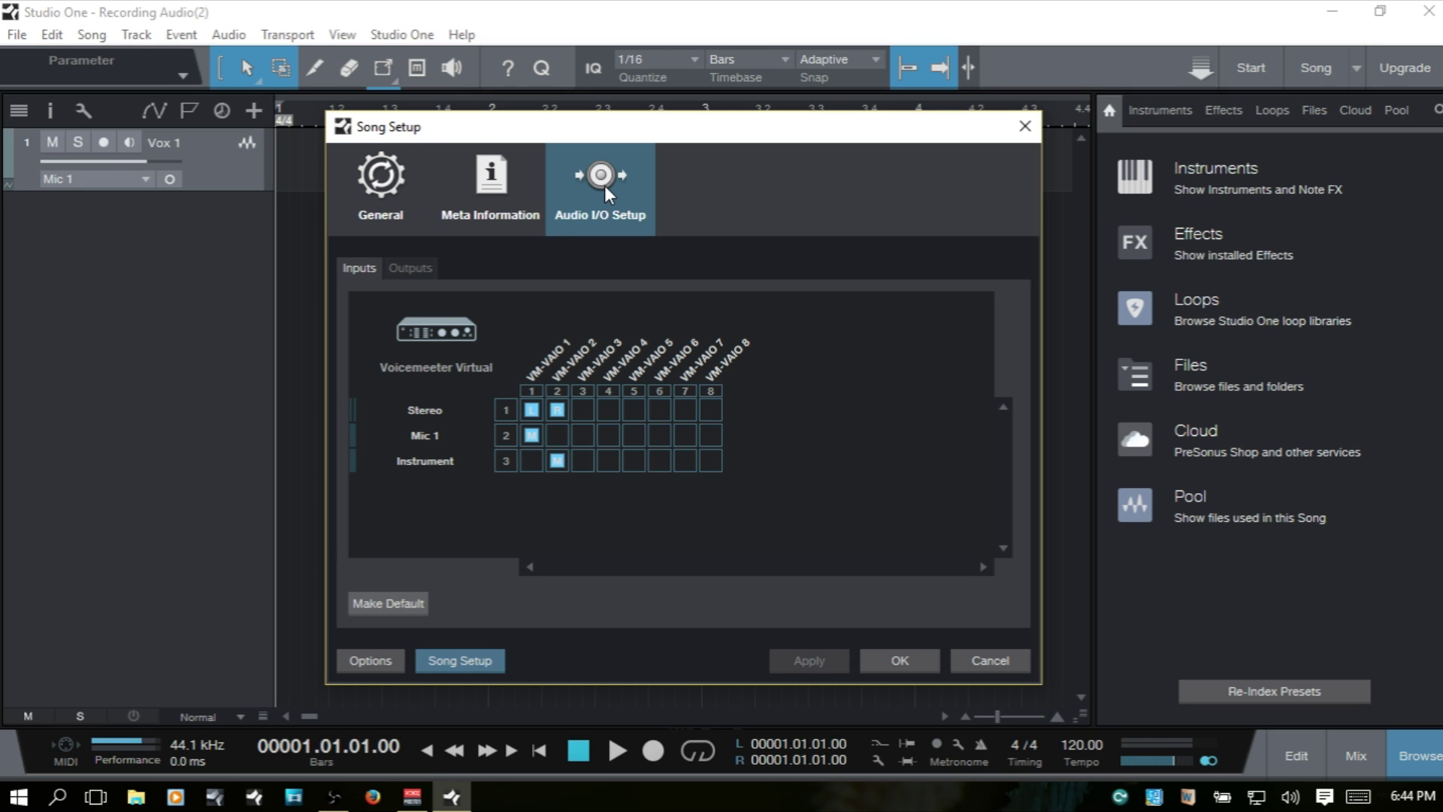
double_click(425, 411)
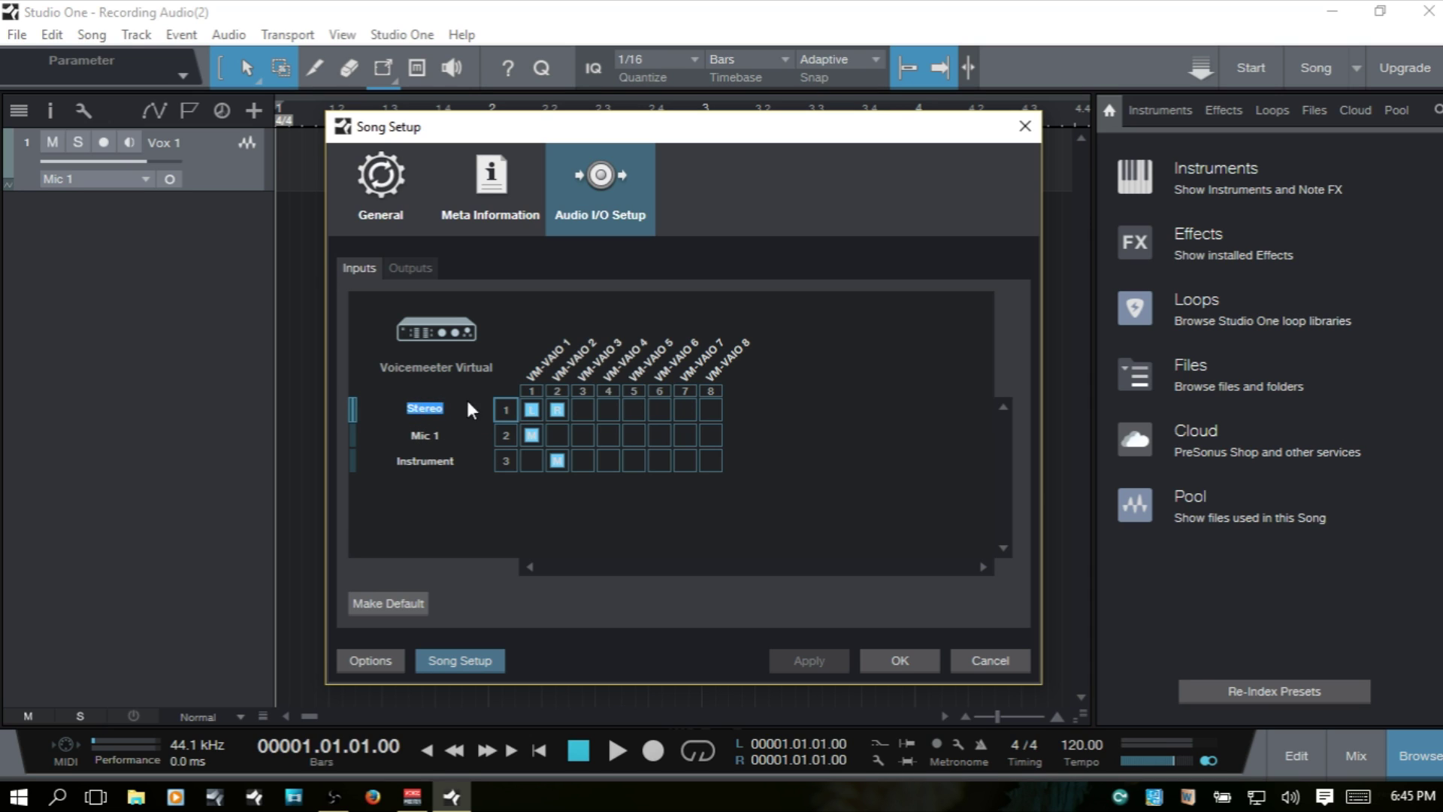
key("Return")
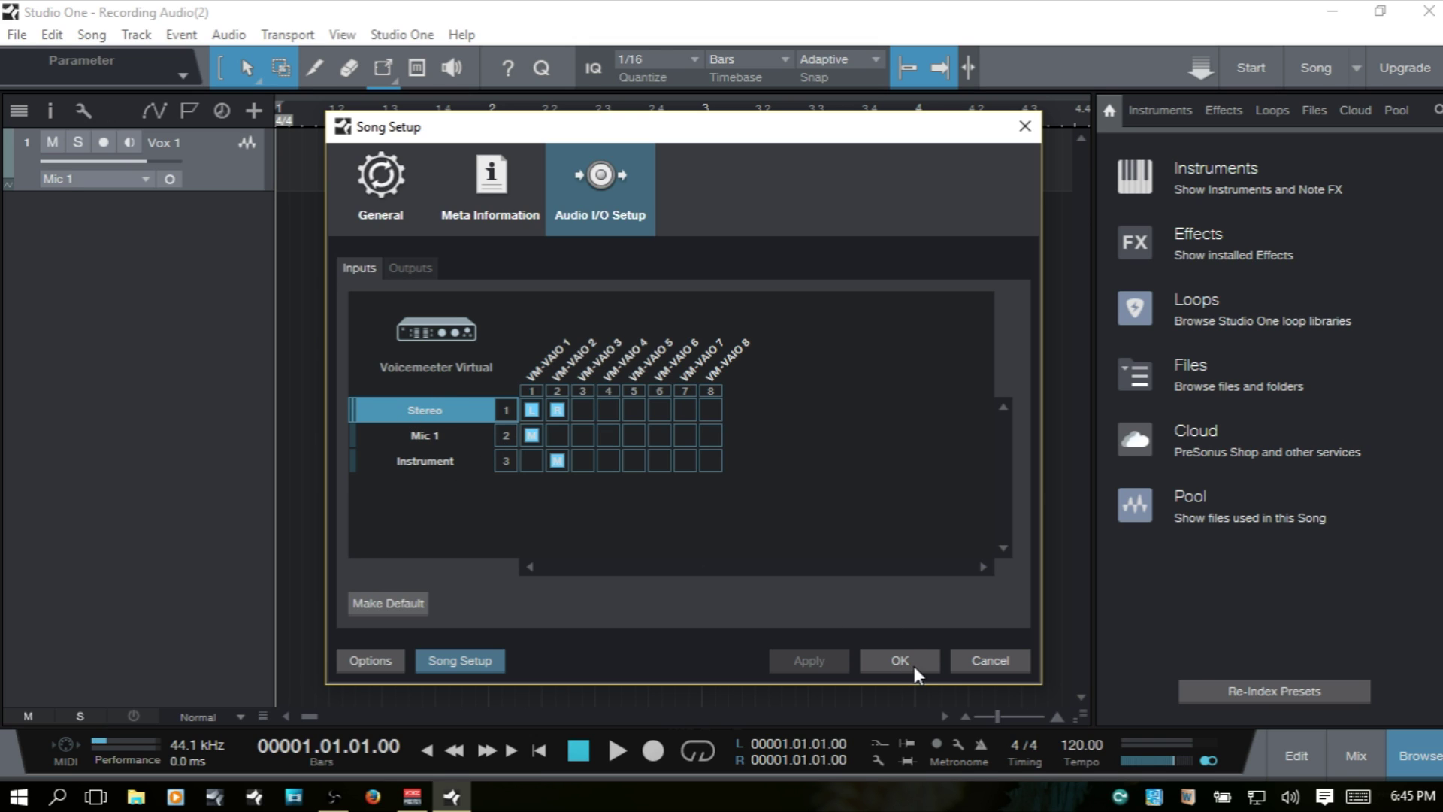
- Close Song Setup without changes, enlarge Vox 1, play and stop briefly, then return to the start
left_click(989, 662)
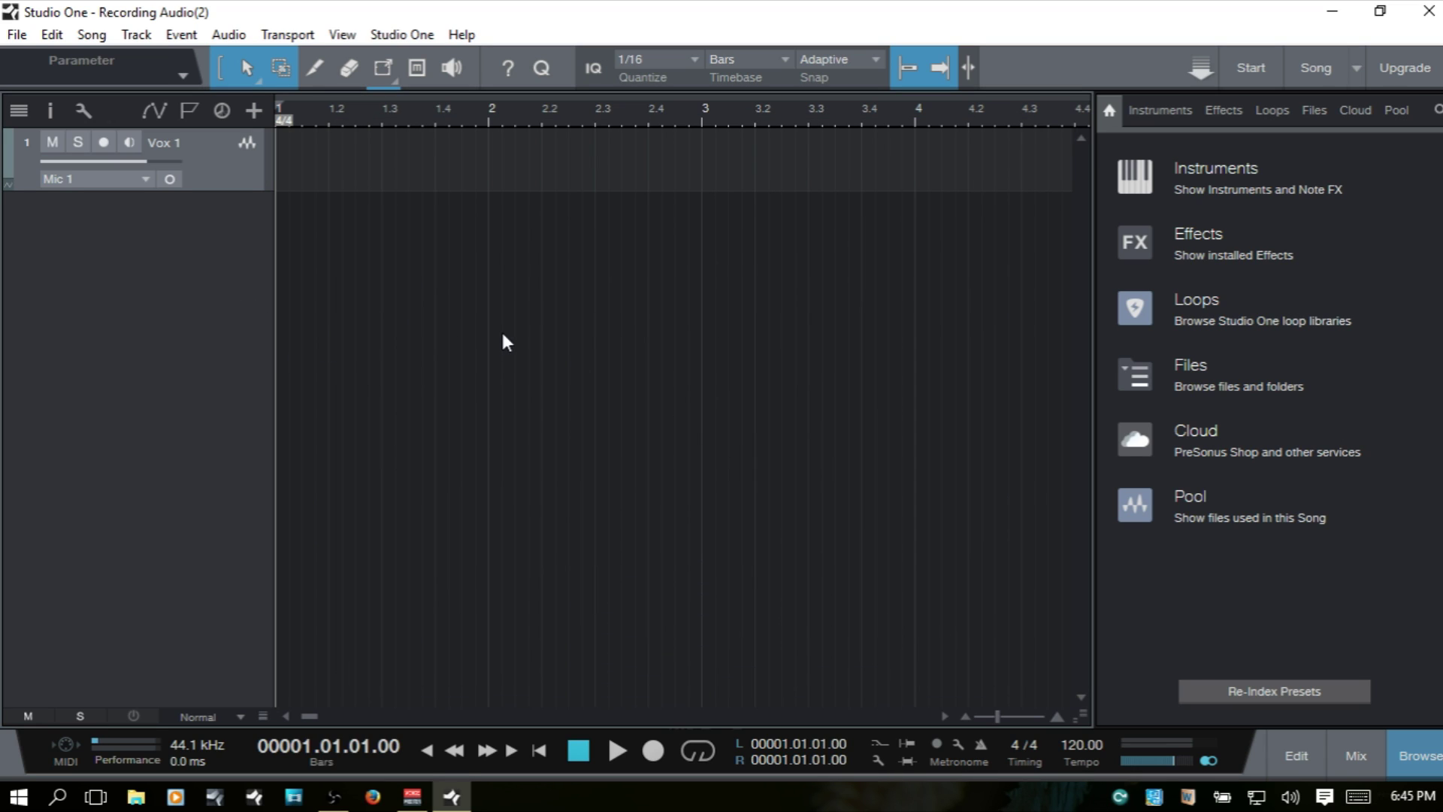
key("alt+e")
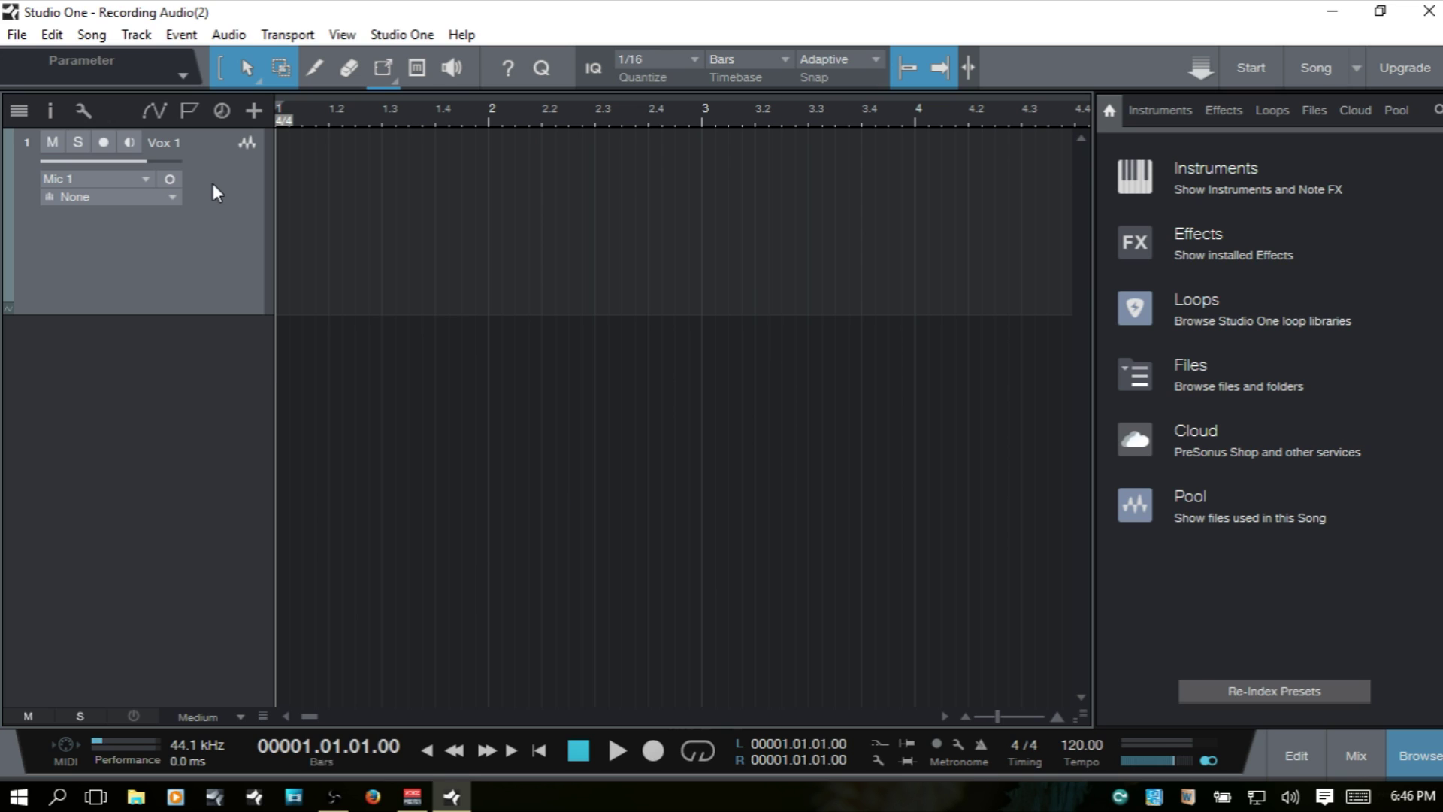
key("space")
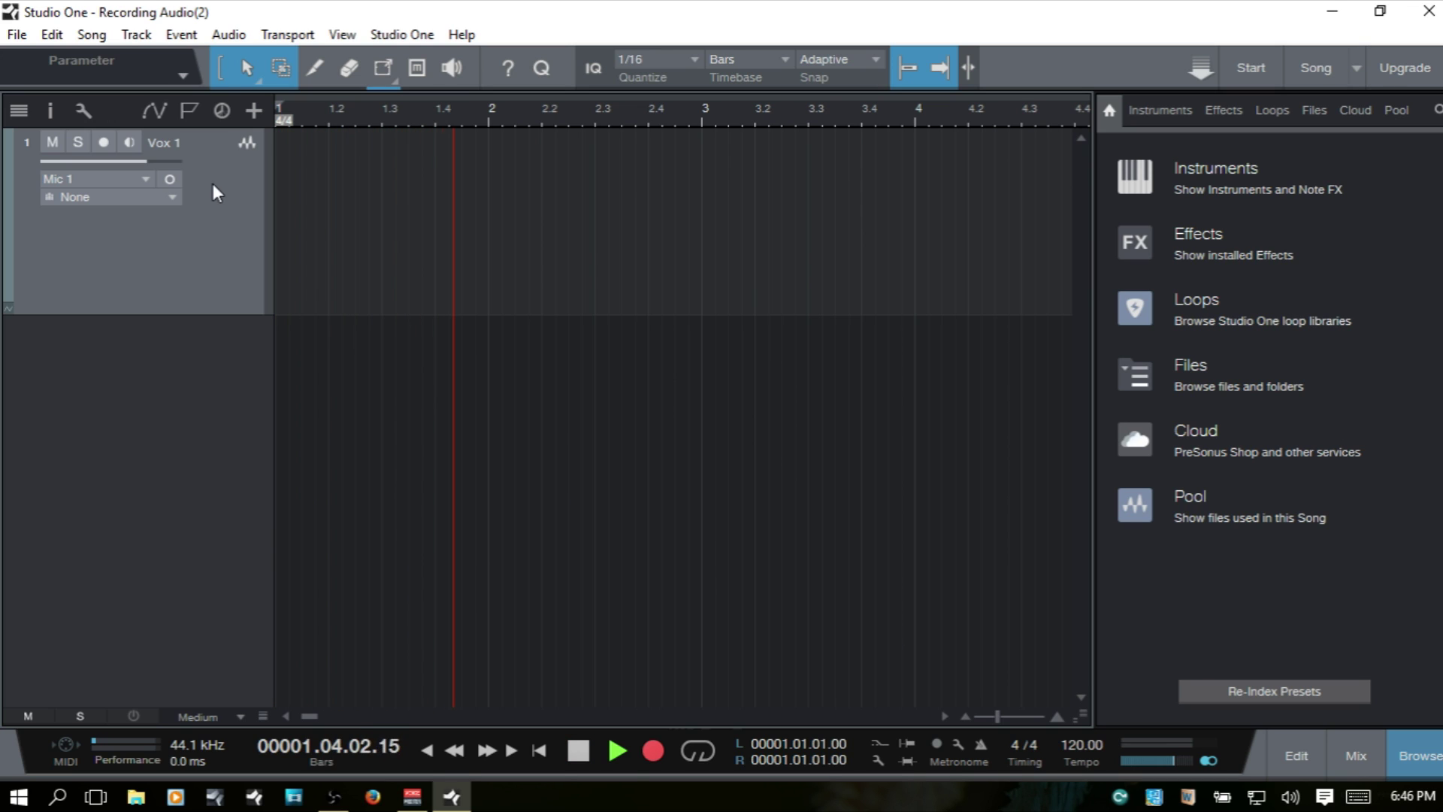
key("space")
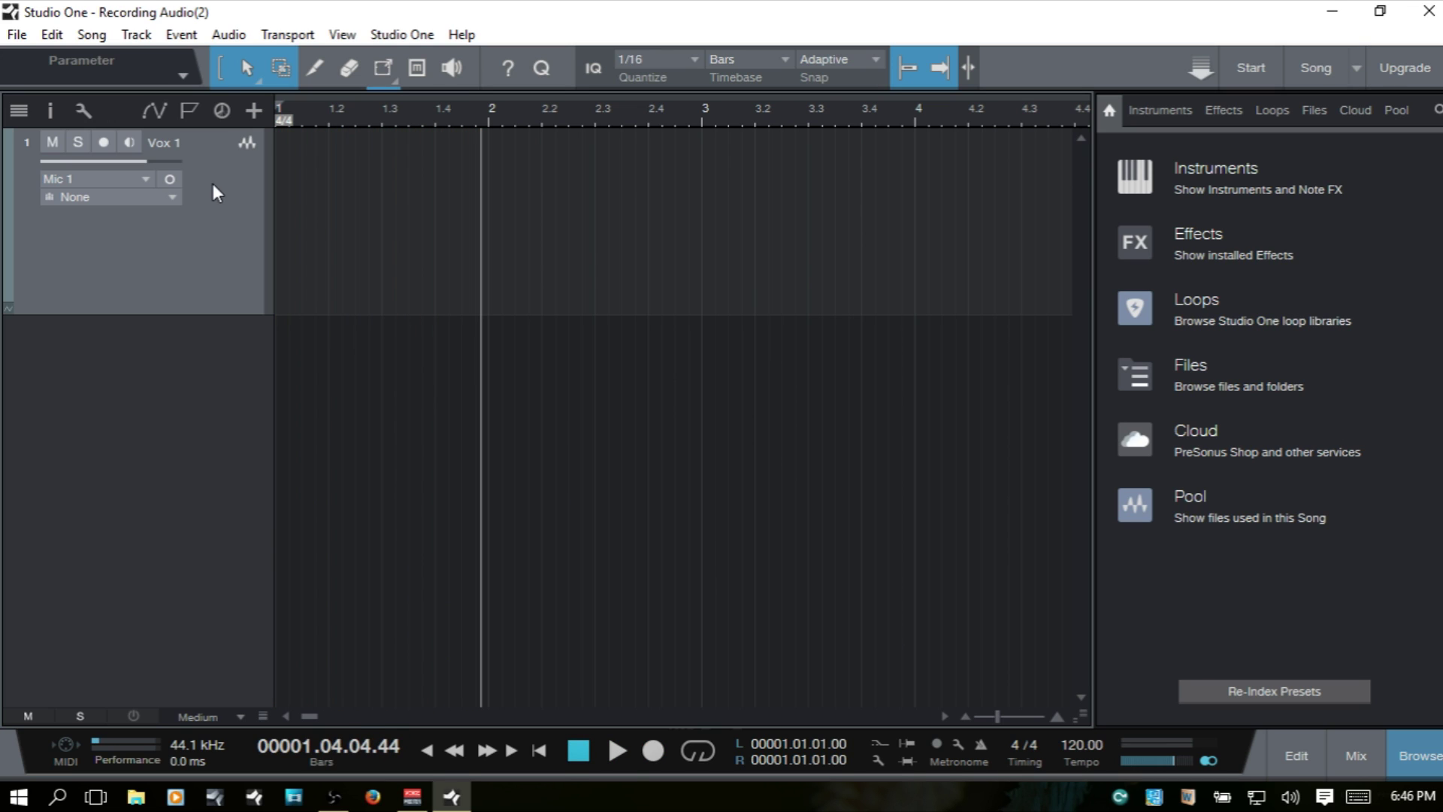
key("Home")
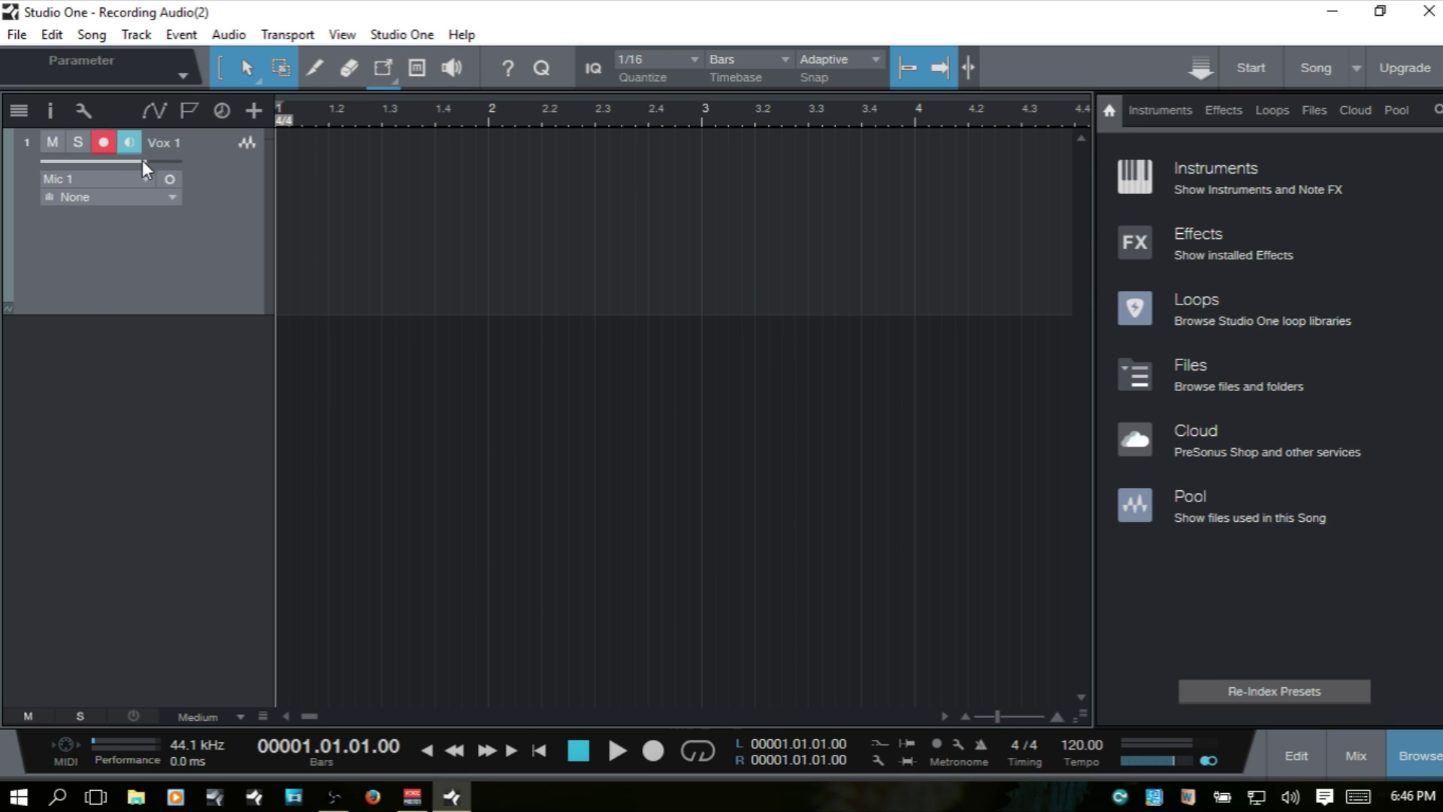
mouse_move(139, 164)
key("u")
key("u")
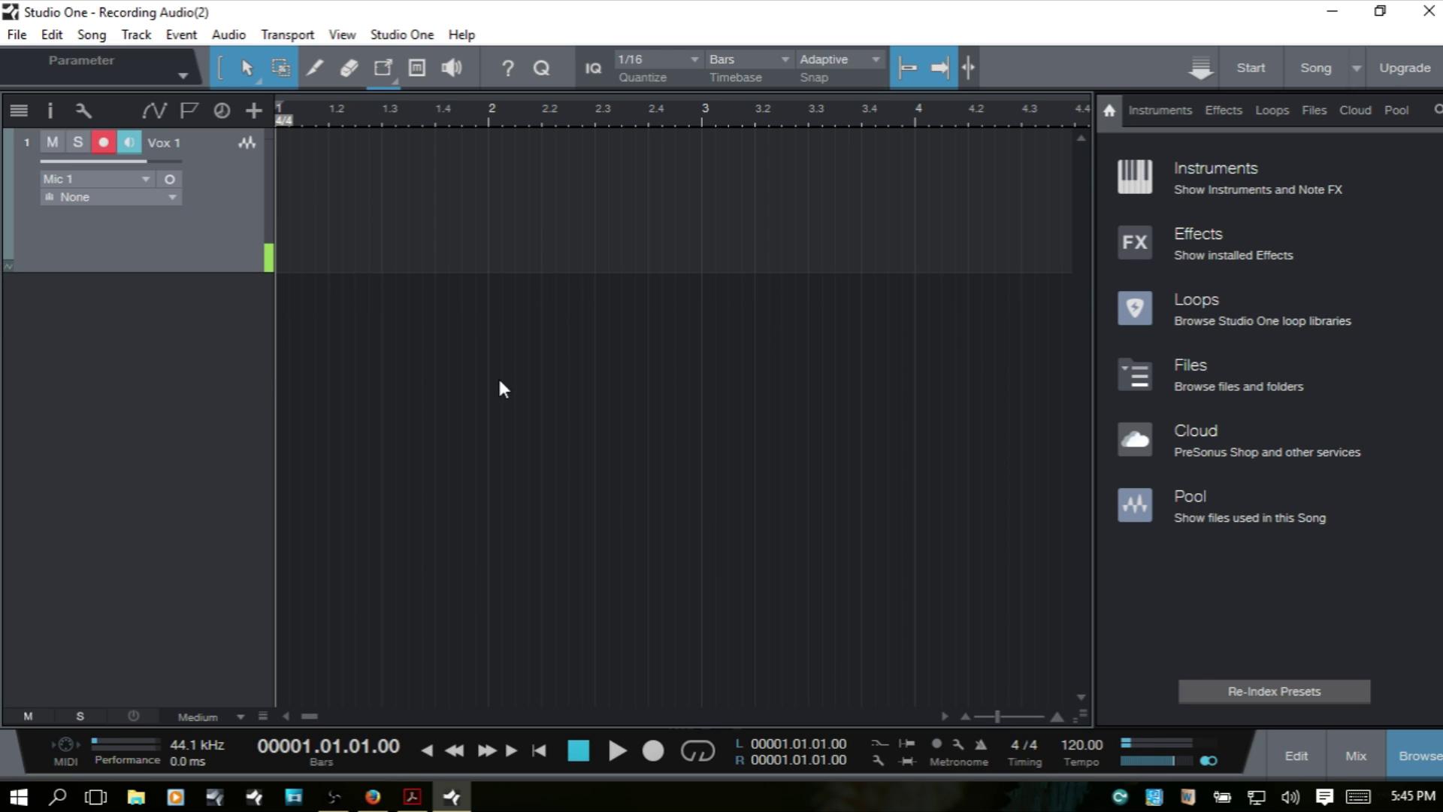
- Record a vocal take of about 14 bars on Vox 1, stop, and return to the song start
key("KP_Multiply")
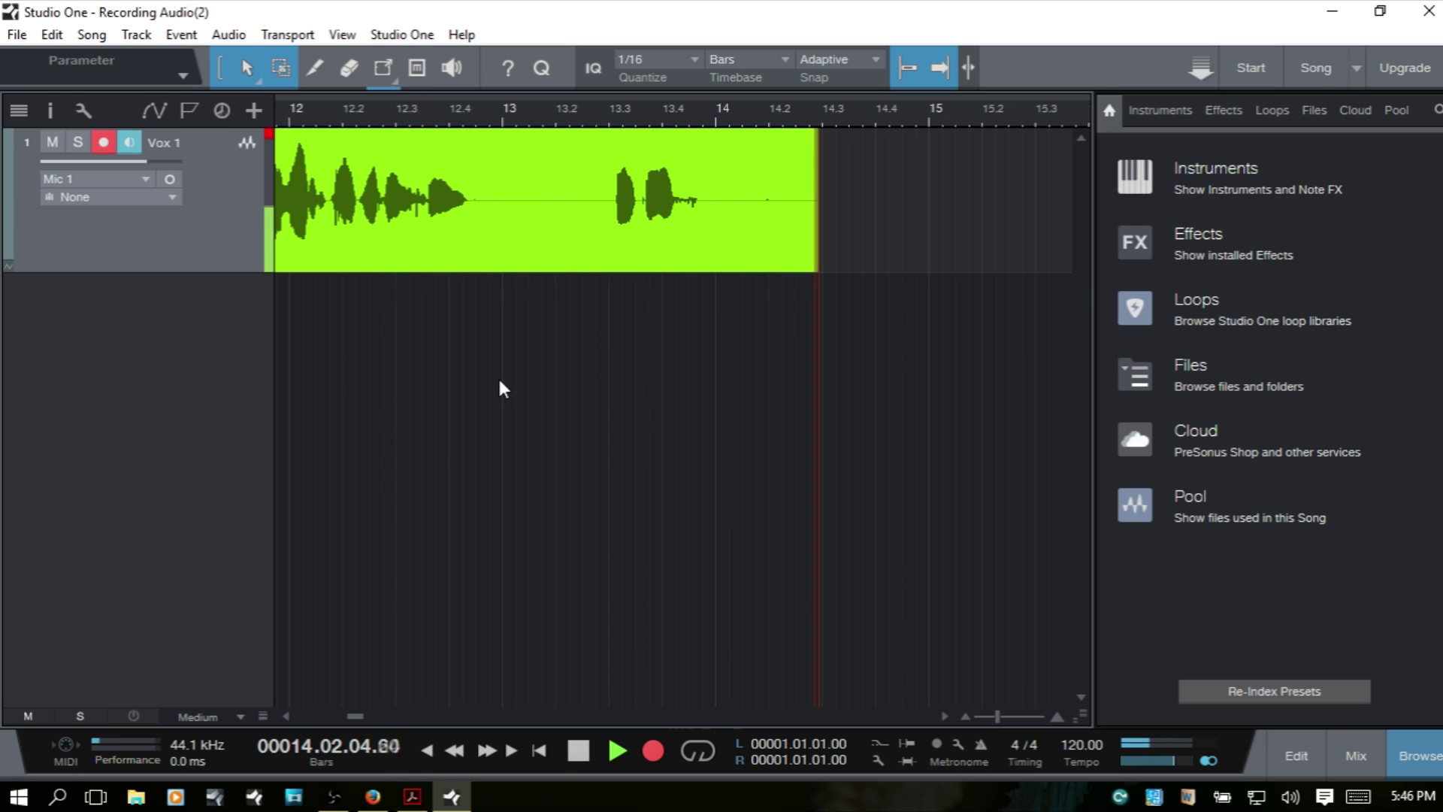
key("space")
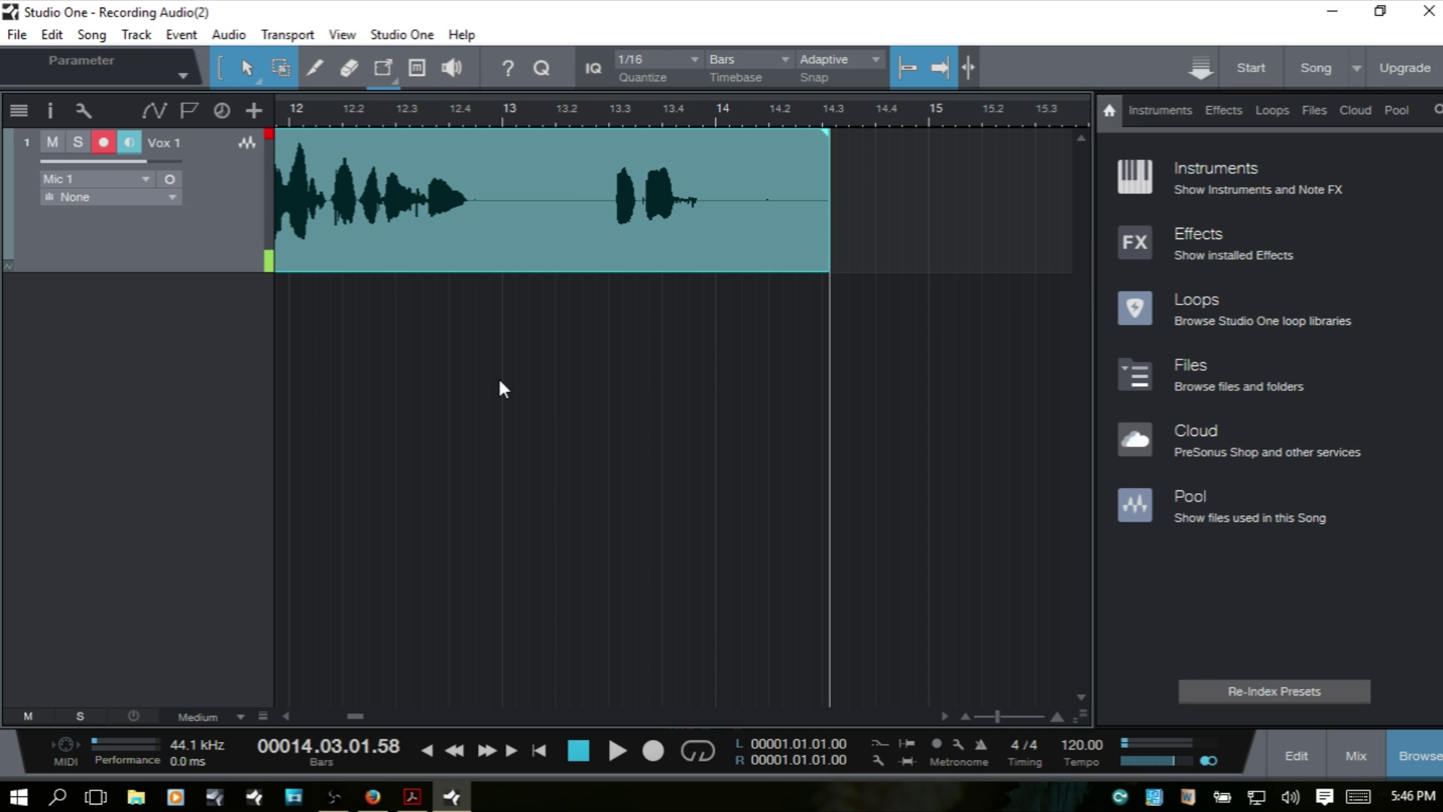
key("Home")
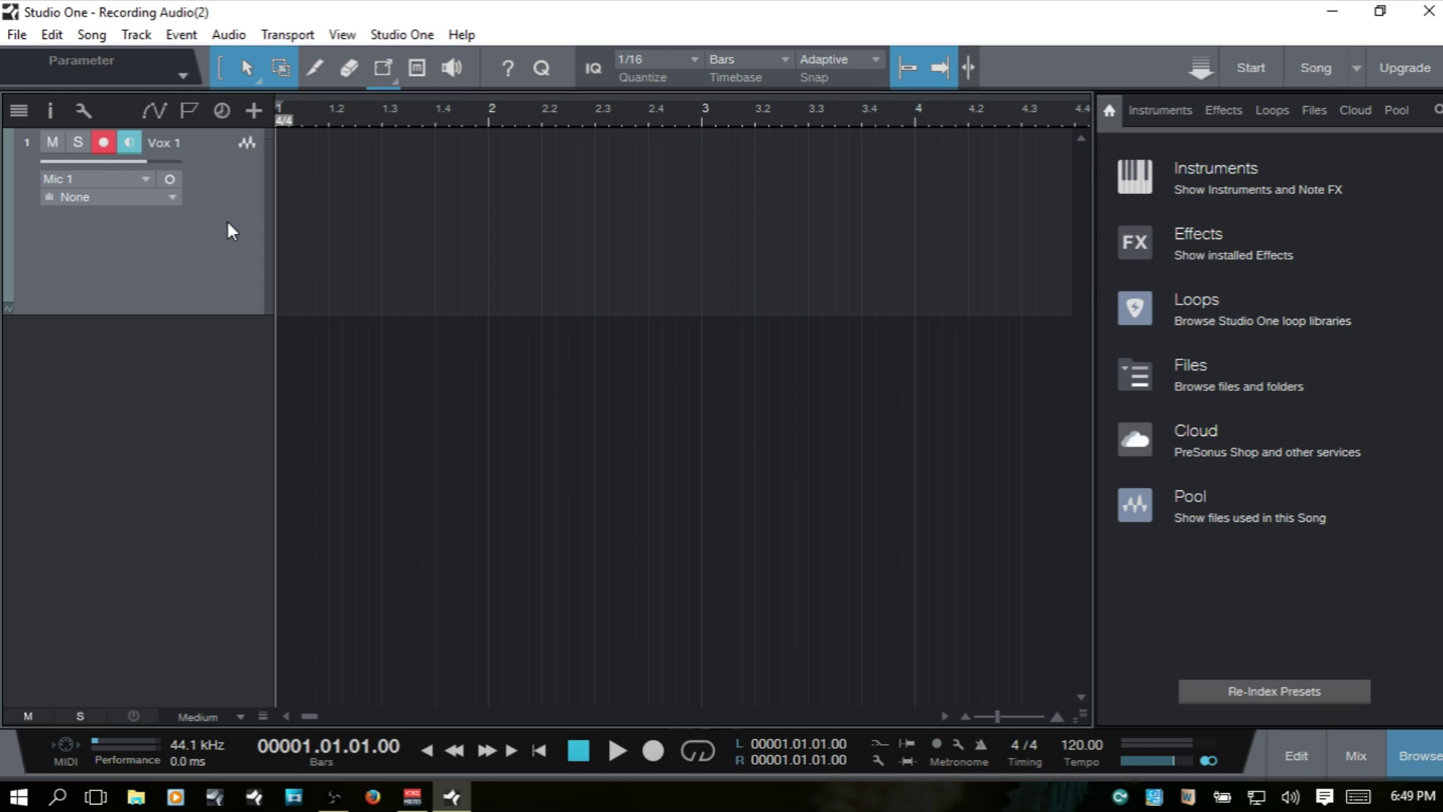
- Enable the metronome and confirm Tambourine accent sound and a 2-bar preroll in Metronome Setup
left_click(981, 747)
left_click(958, 743)
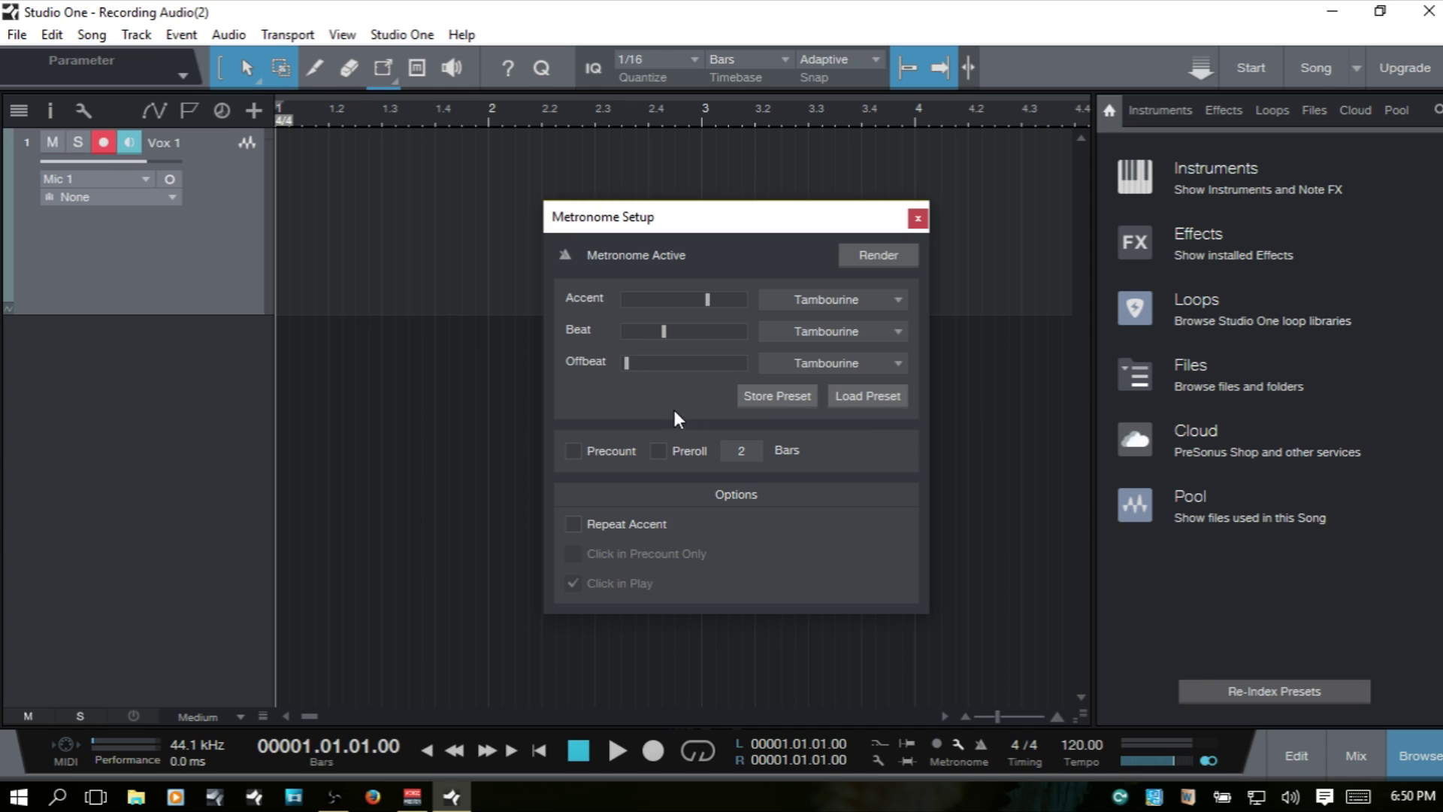
left_click(895, 301)
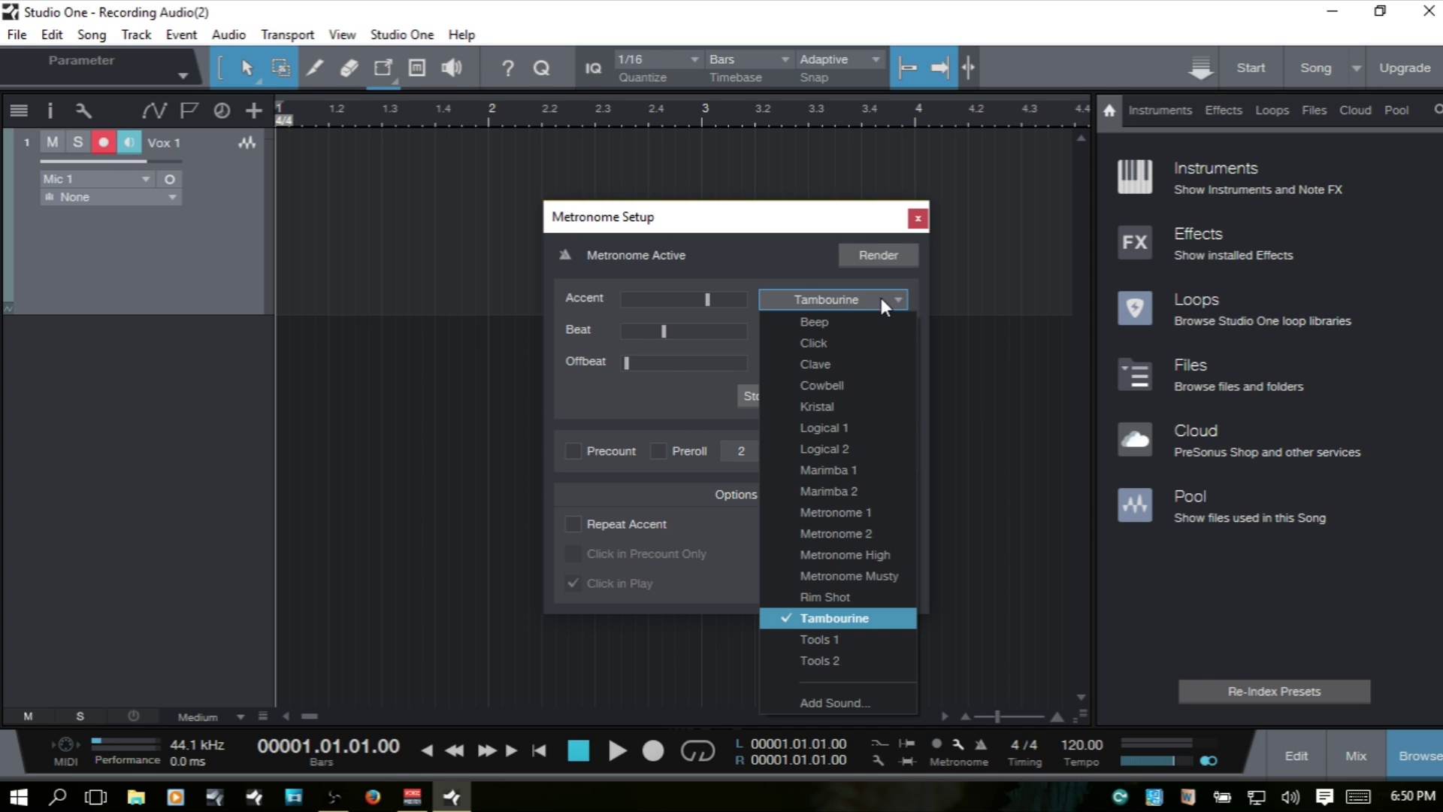
left_click(783, 257)
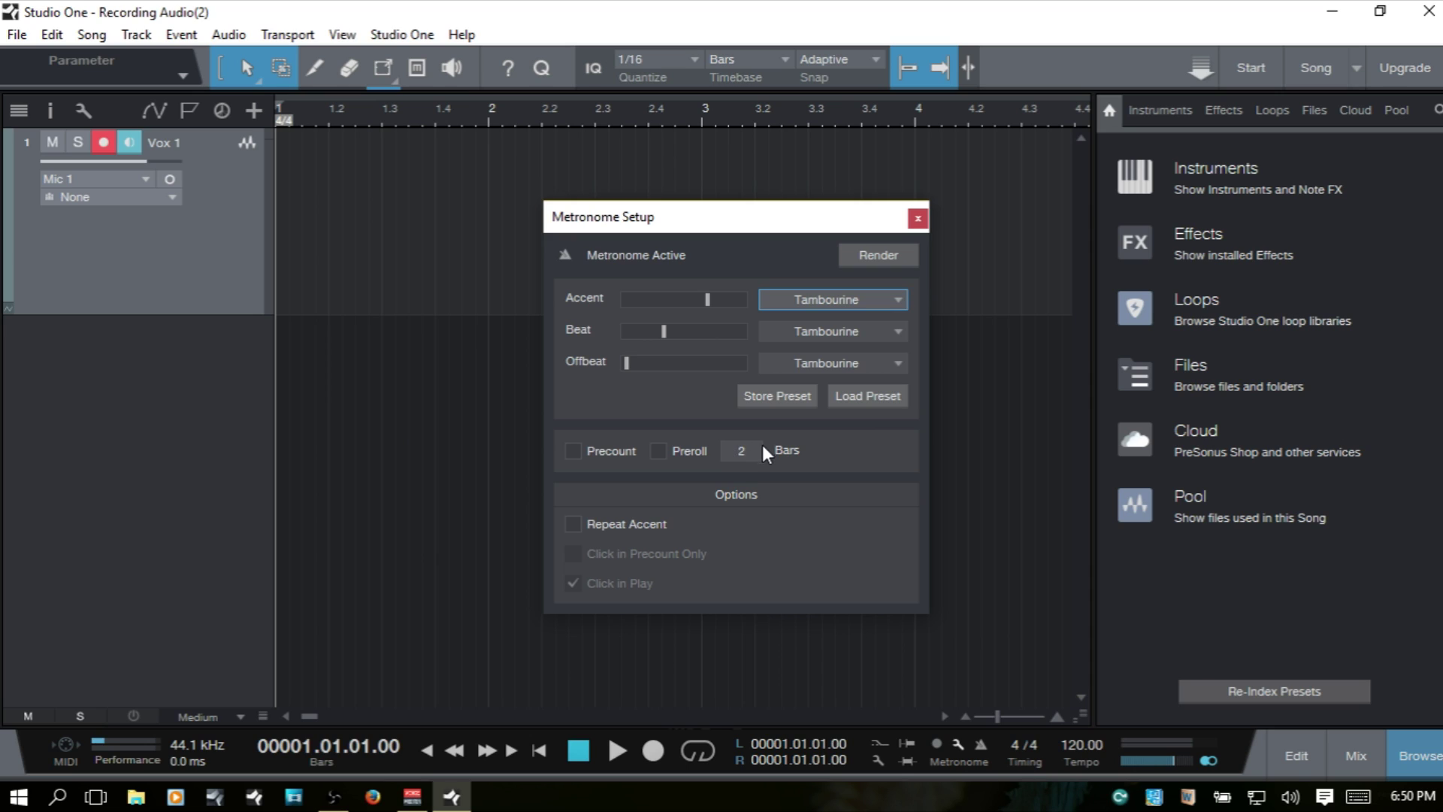
left_click(743, 451)
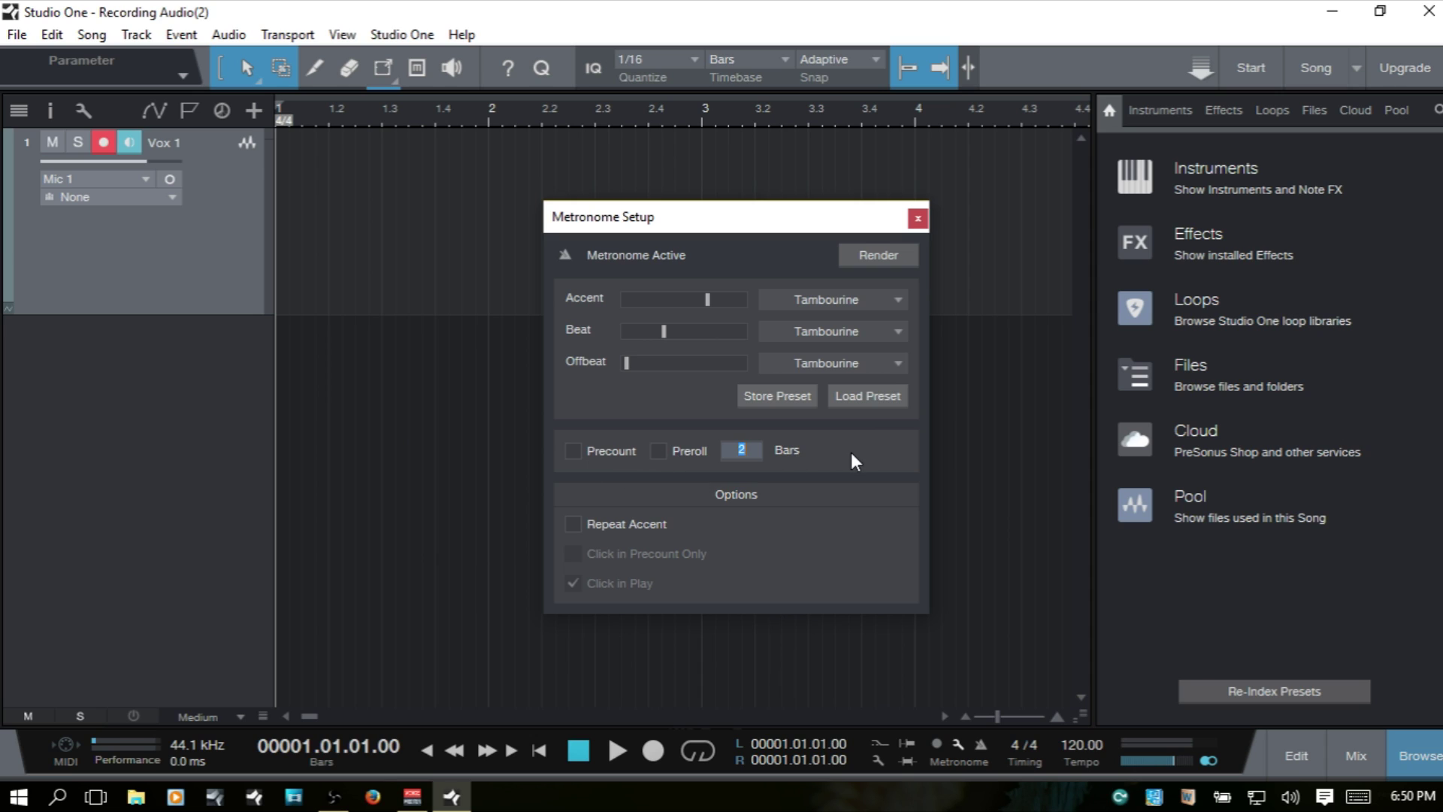
key("Return")
left_click(918, 218)
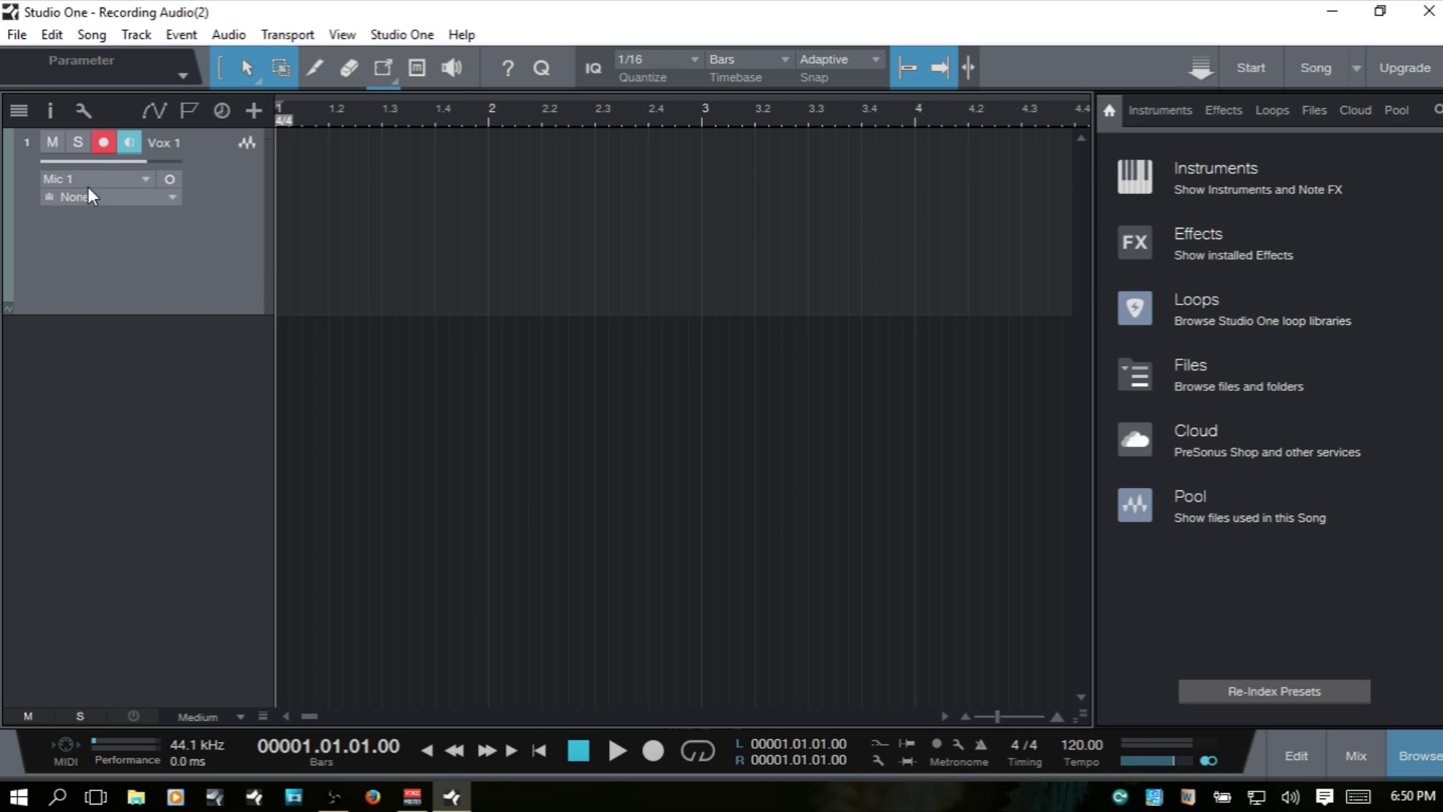
- Confirm Vox 1's input stays Mic 1 in the Inspector, then hide the Inspector with F4
left_click(143, 179)
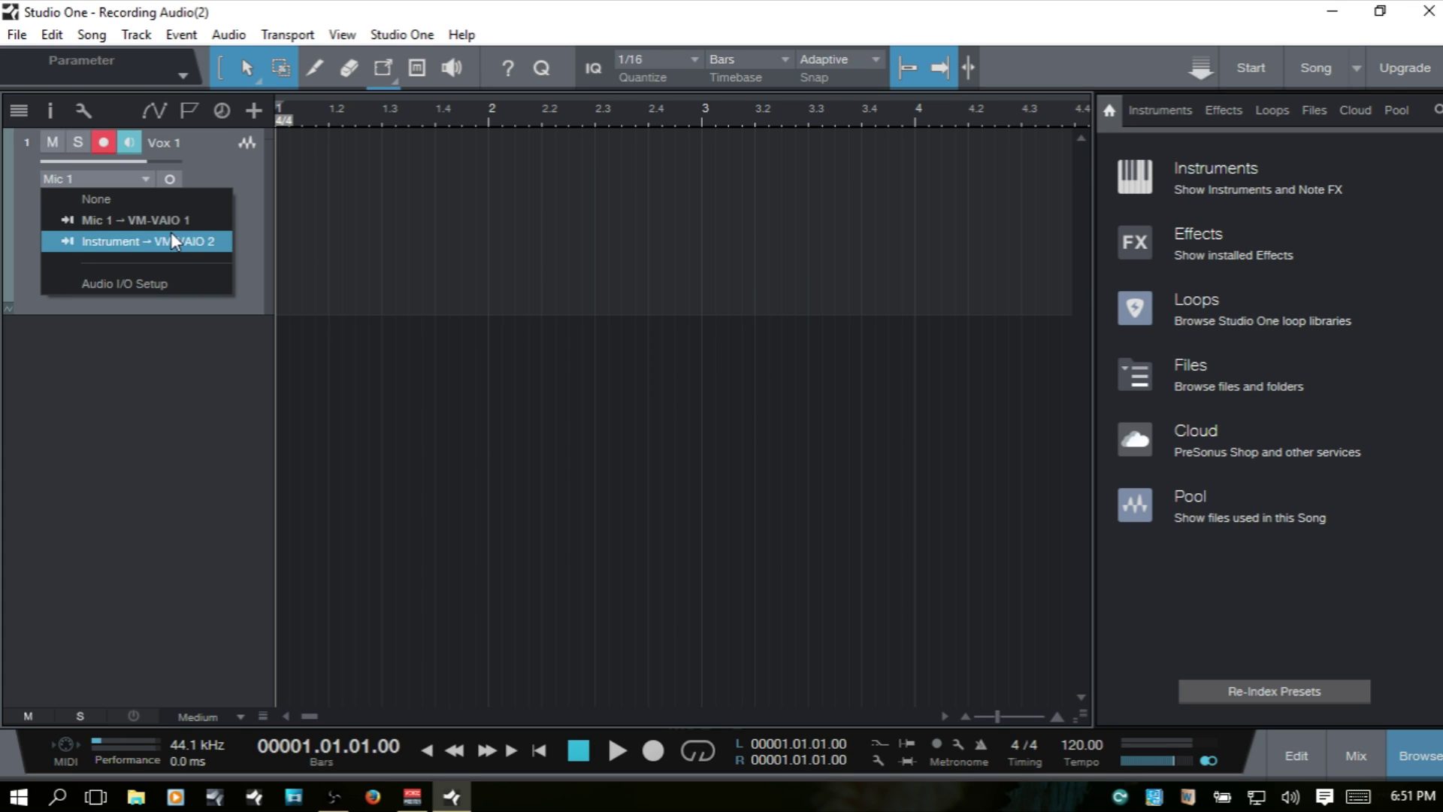
left_click(237, 174)
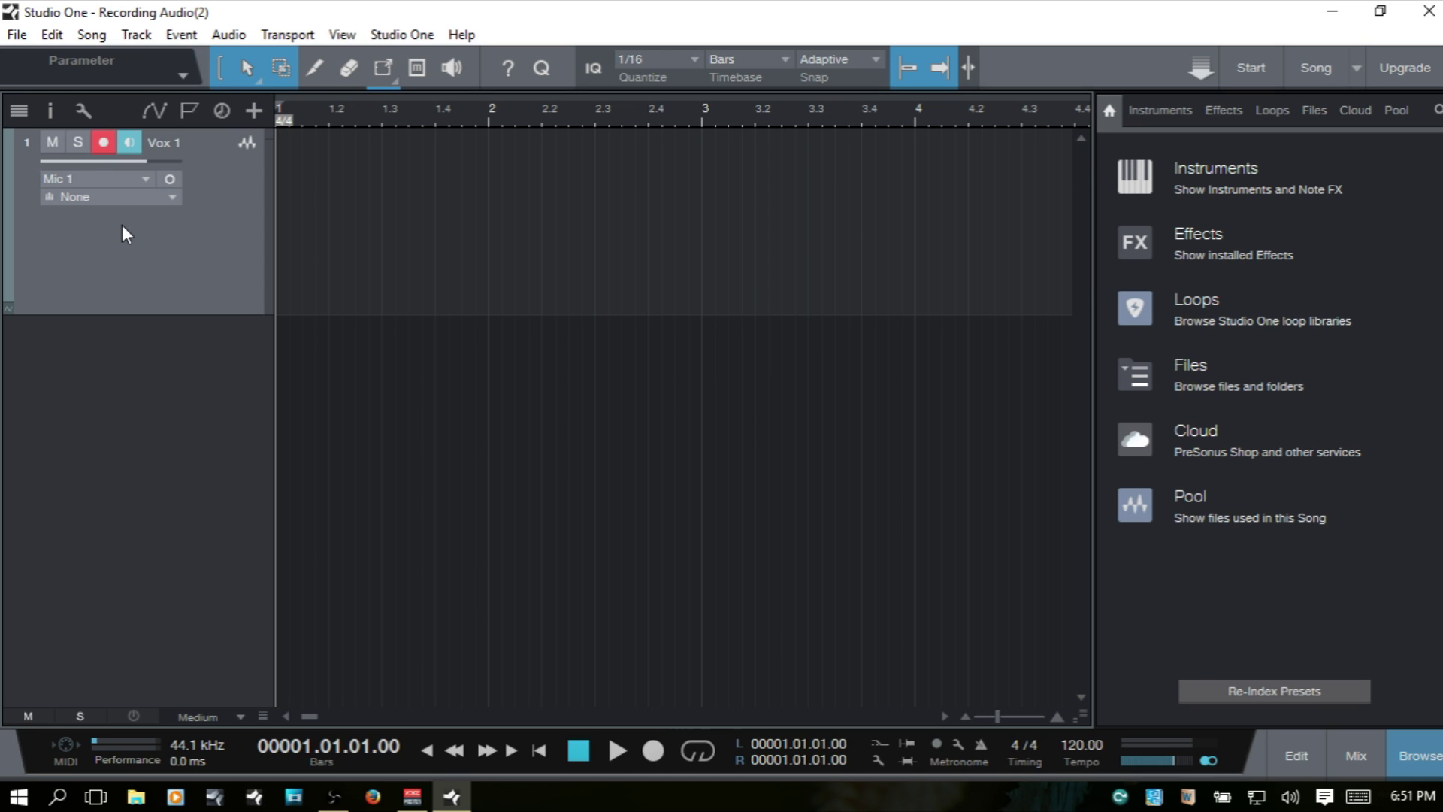
left_click(47, 114)
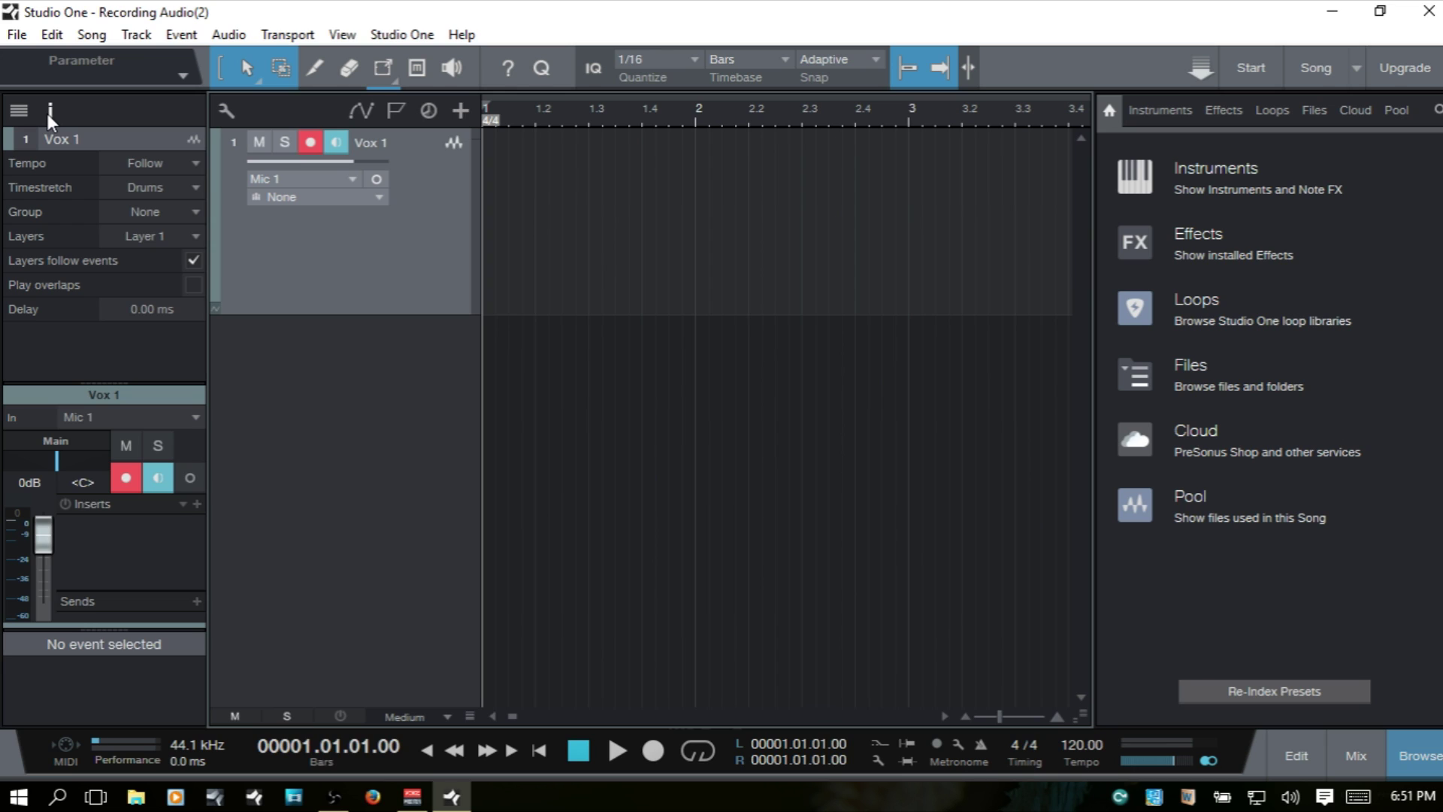
left_click(50, 111)
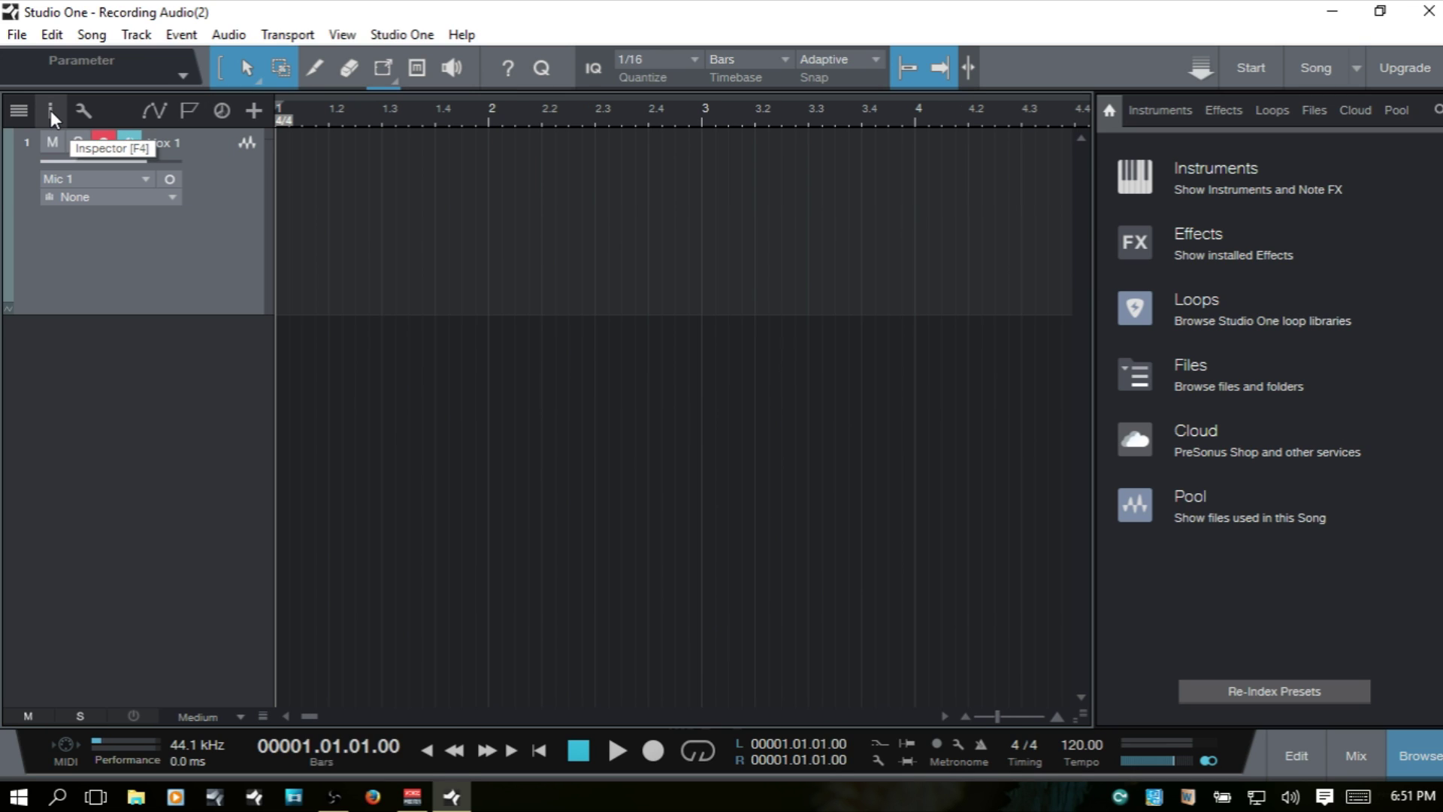
left_click(51, 111)
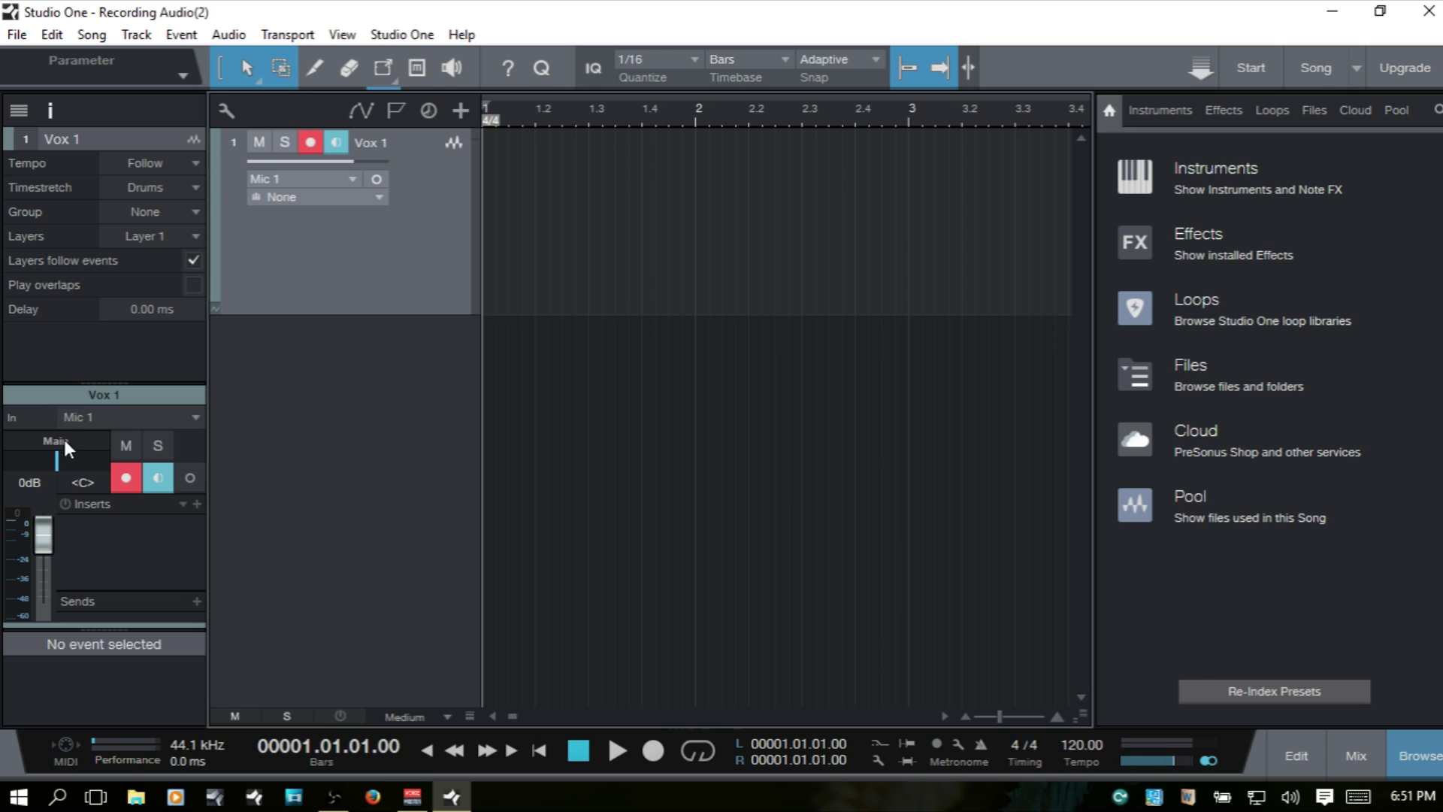
left_click(160, 420)
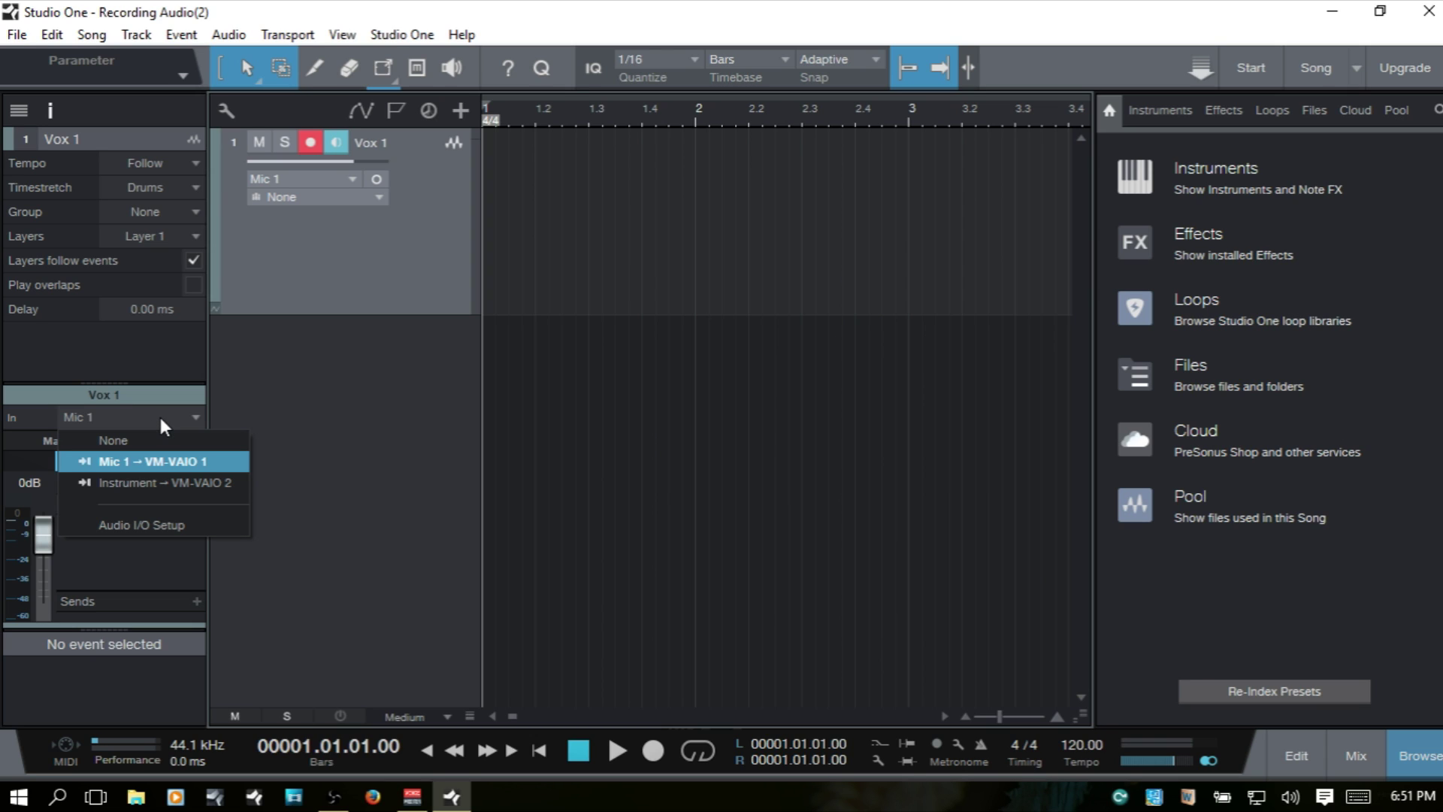
left_click(160, 417)
left_click(160, 417)
left_click(160, 418)
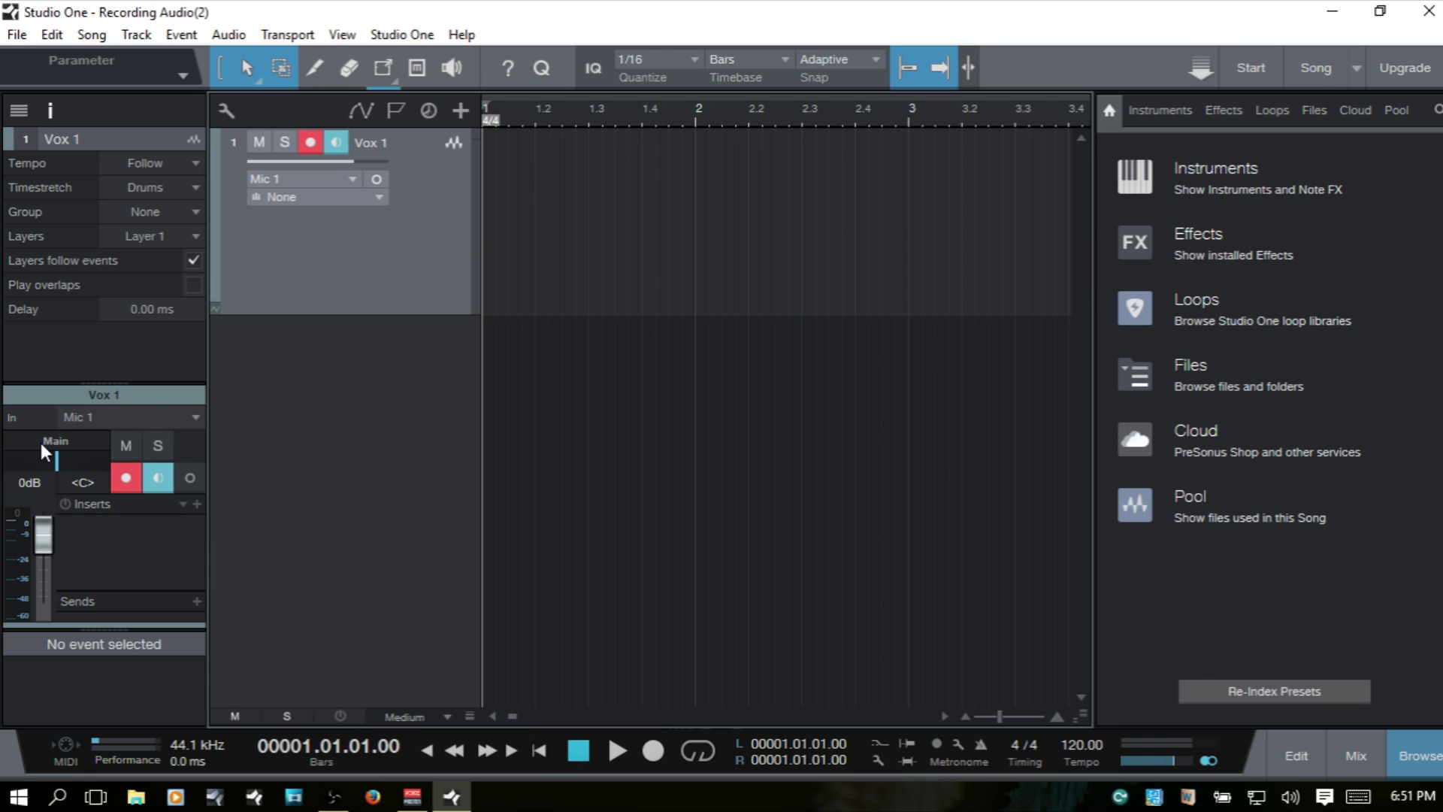
key("F4")
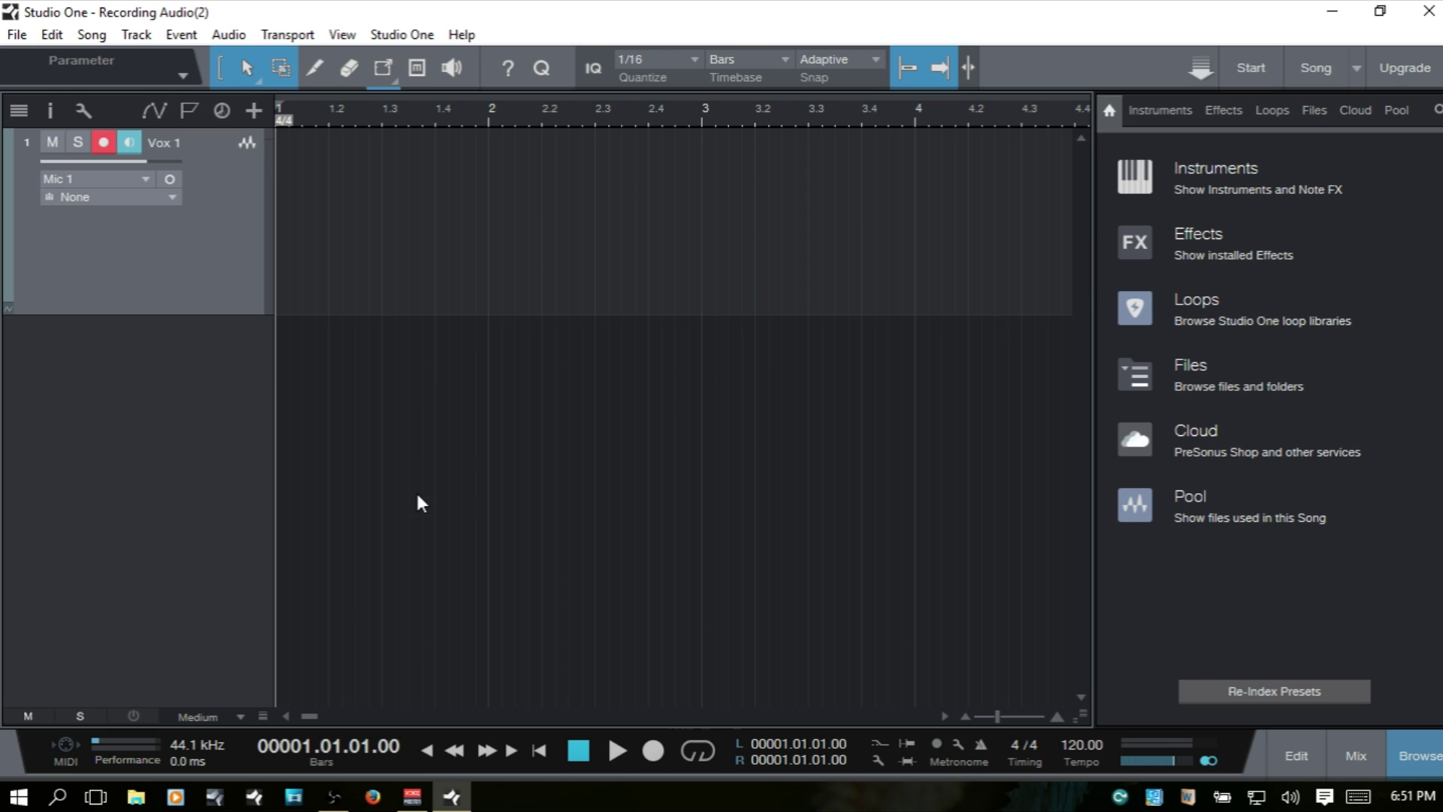
key("F3")
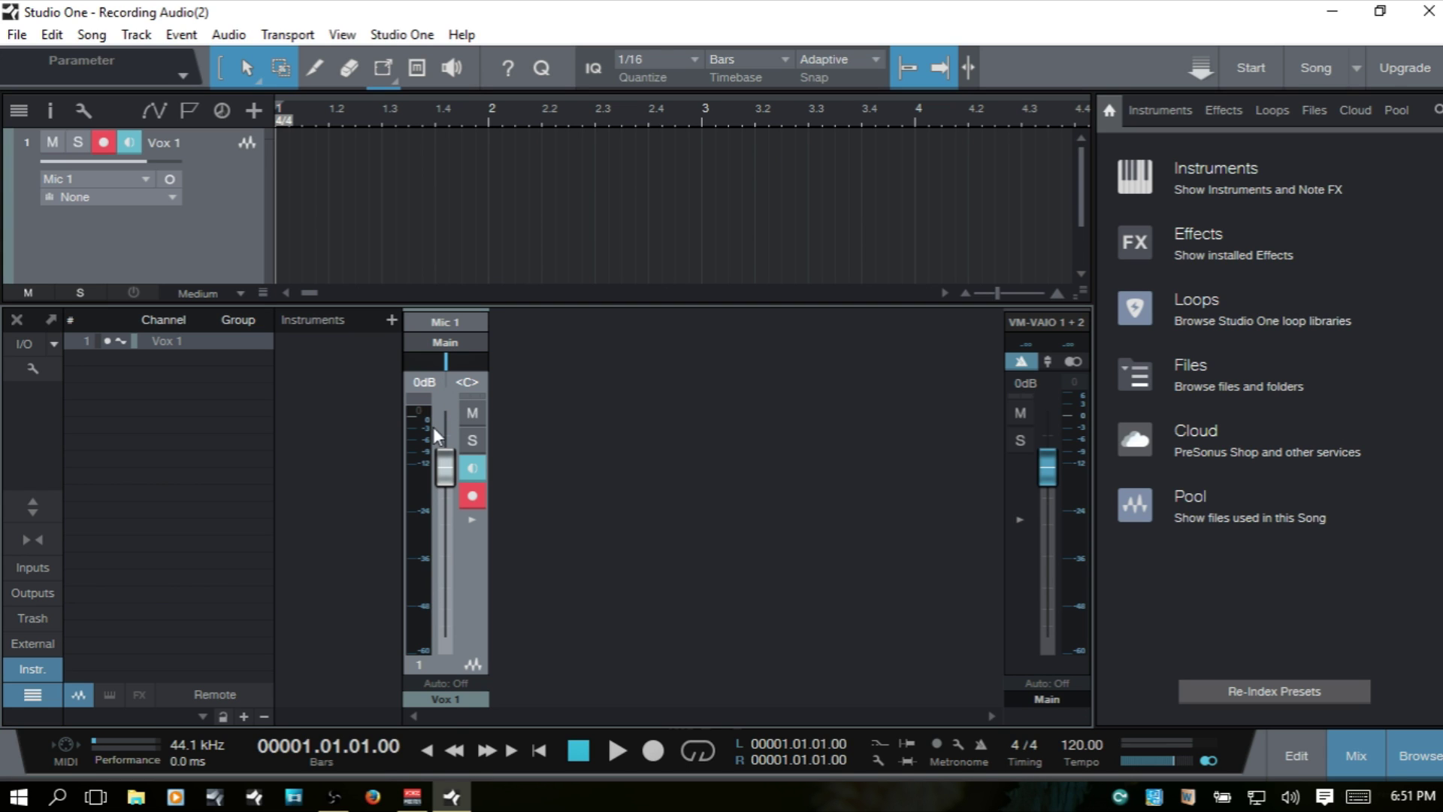
left_click(446, 323)
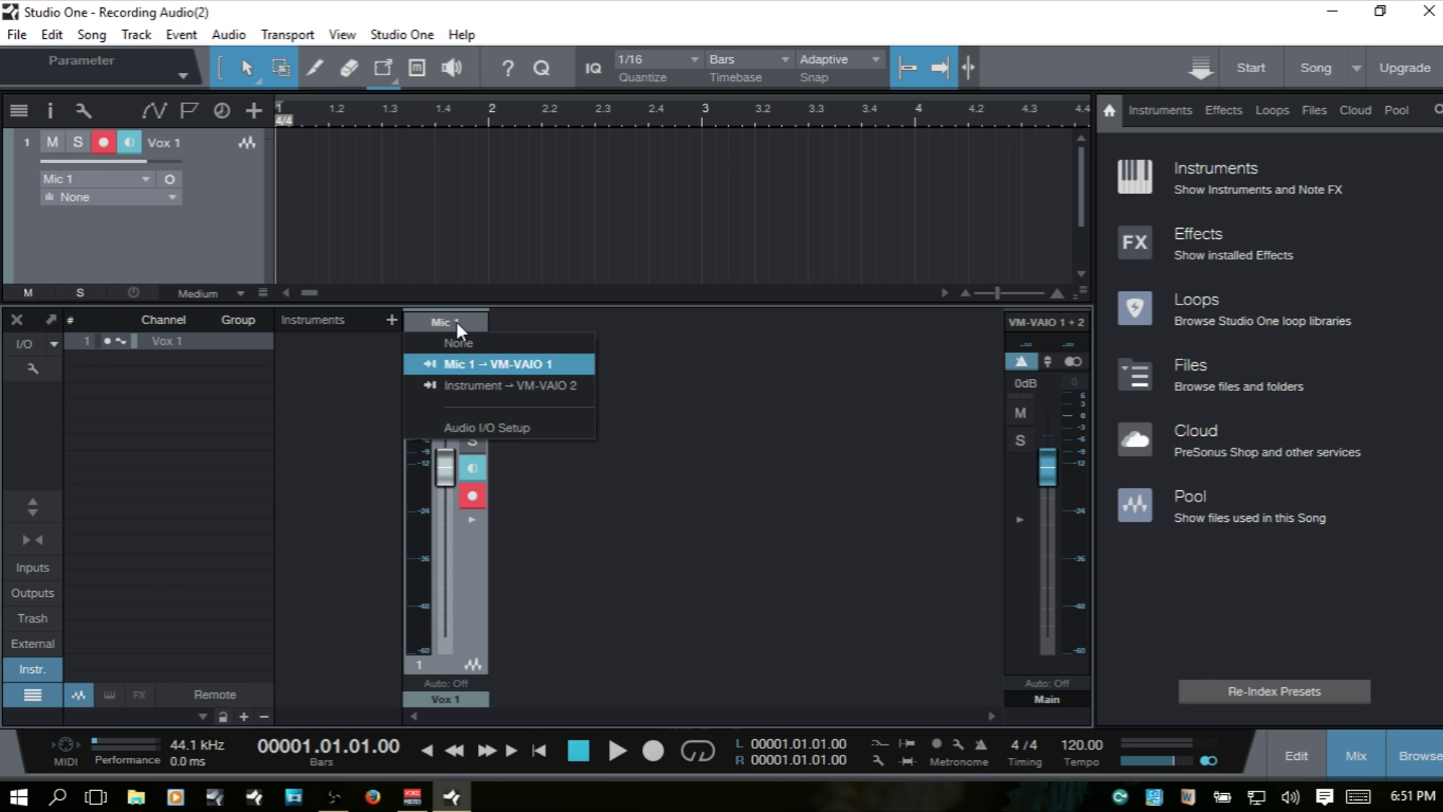
left_click(518, 317)
left_click(453, 341)
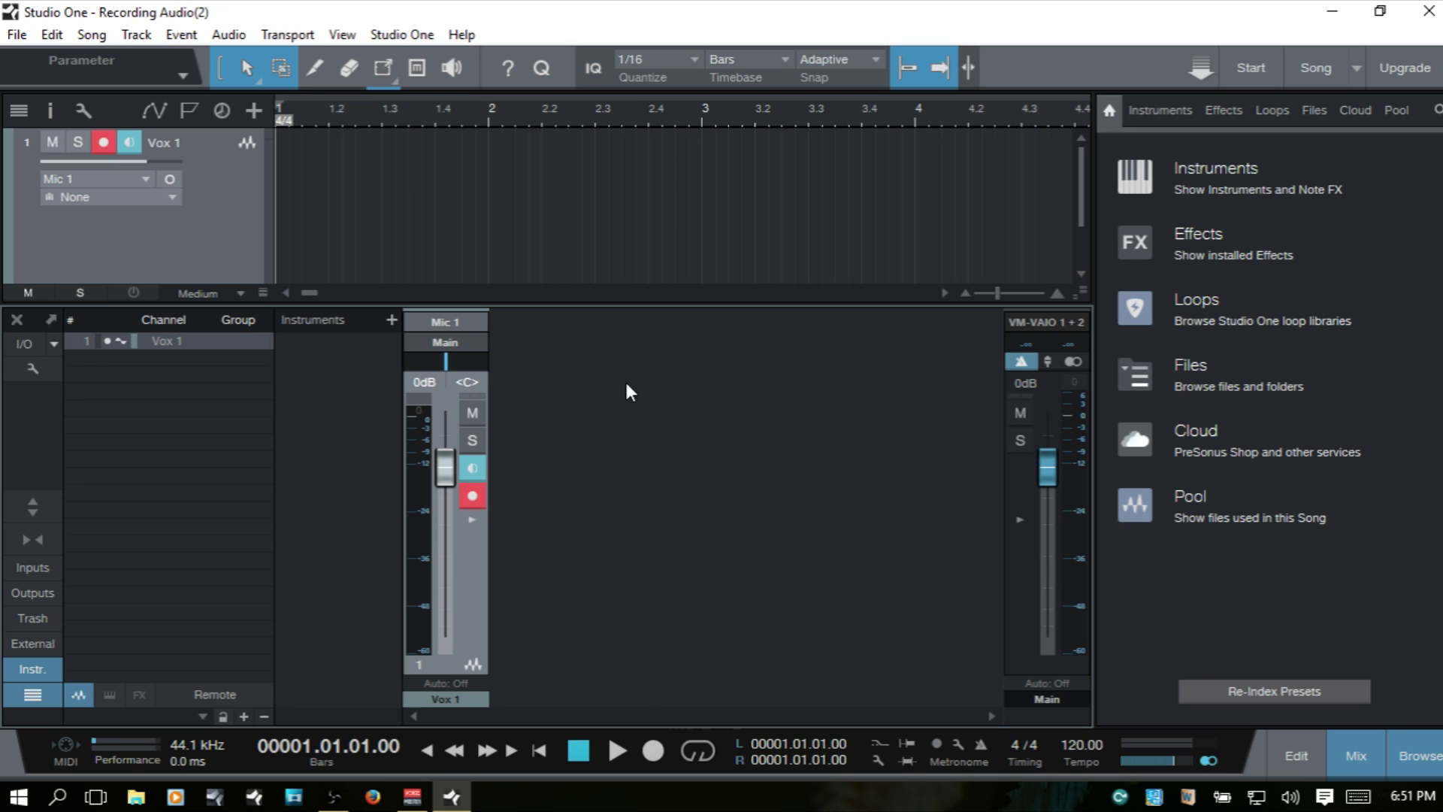
key("F3")
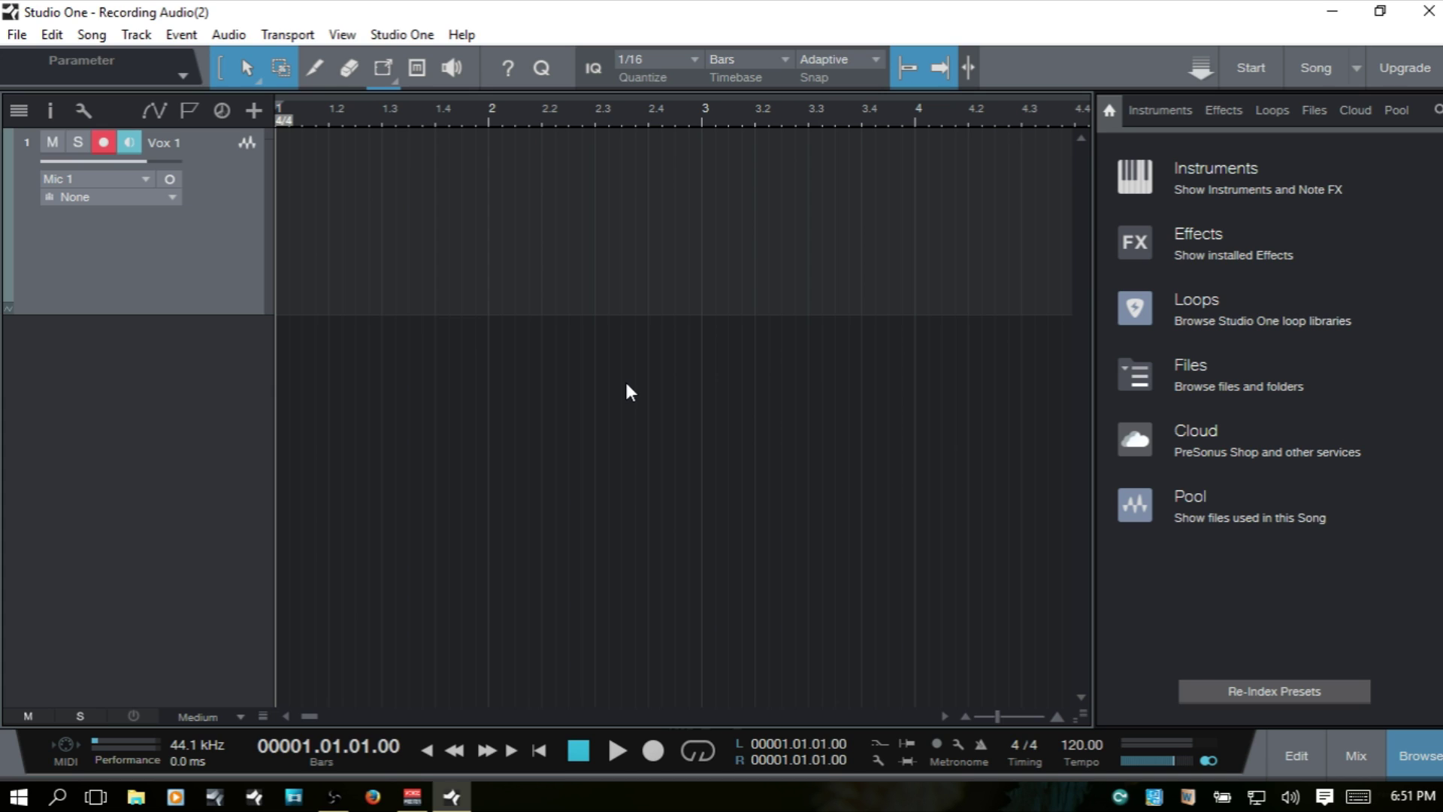
- Add a second mono Vox 1 track on Mic 1 and switch selection between the two tracks
key("t")
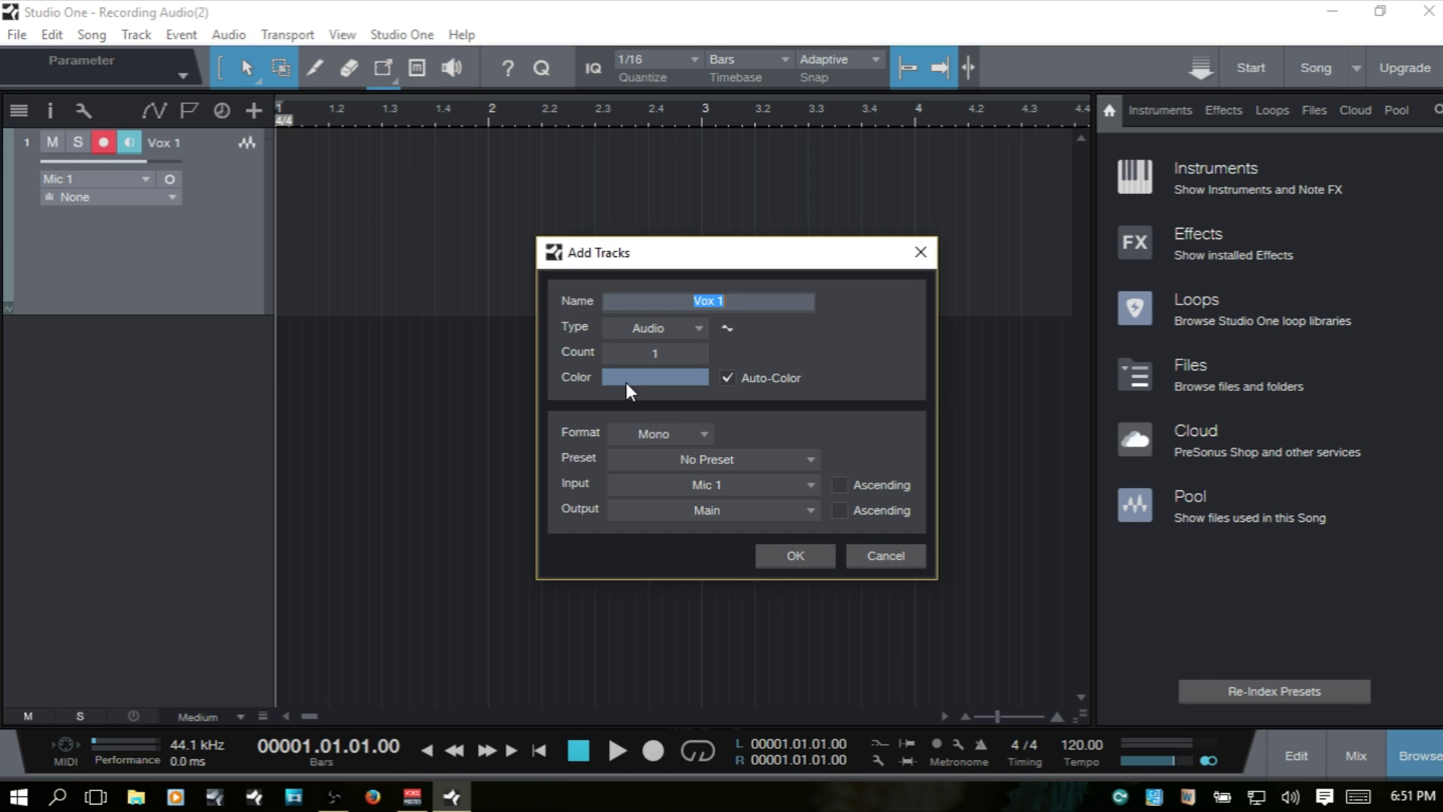
key("Return")
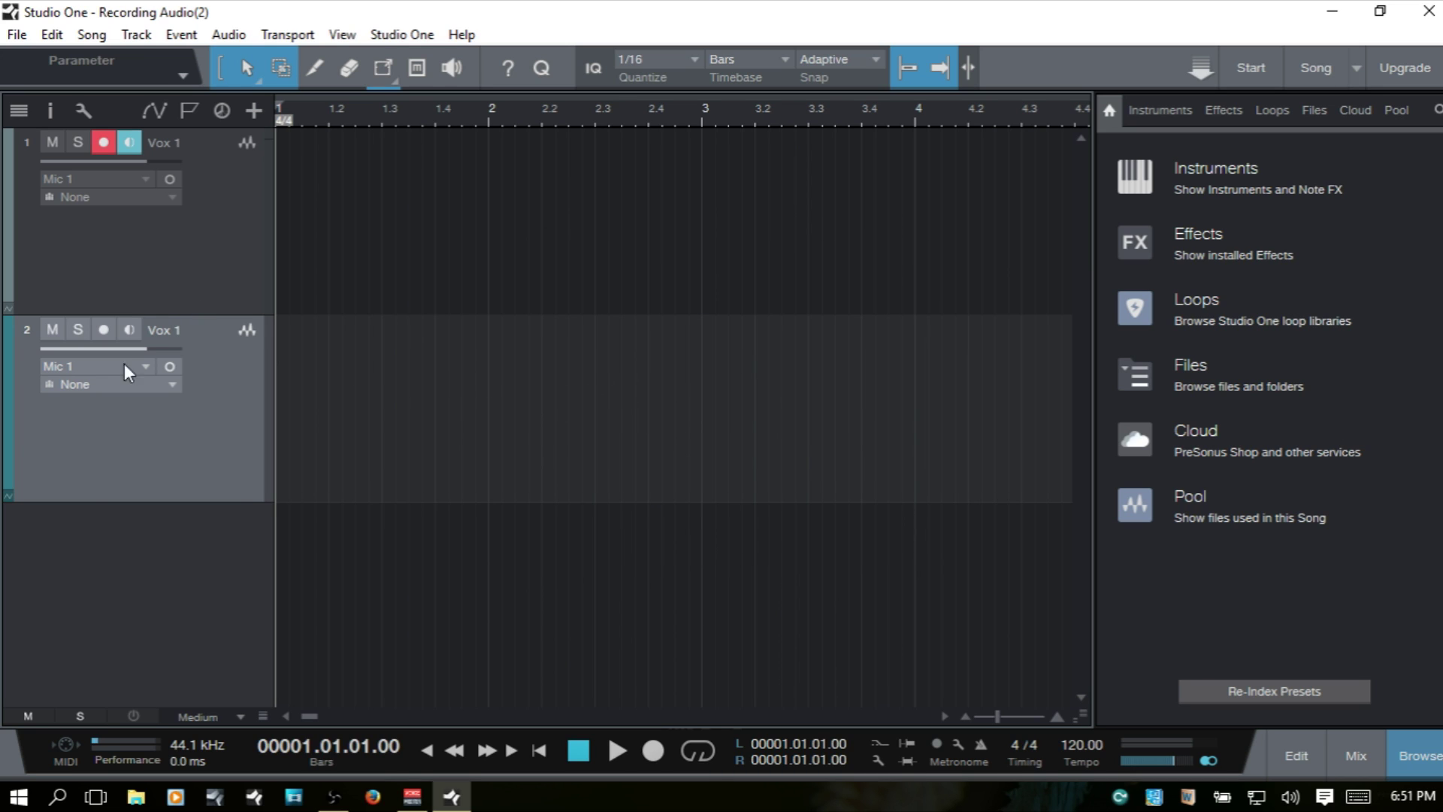
left_click(137, 256)
left_click(124, 436)
left_click(119, 276)
left_click(96, 402)
left_click(132, 269)
left_click(109, 436)
- In Advanced > Console options, enable Audio Input follows Selection and disable monitoring follows record
key("ctrl+comma")
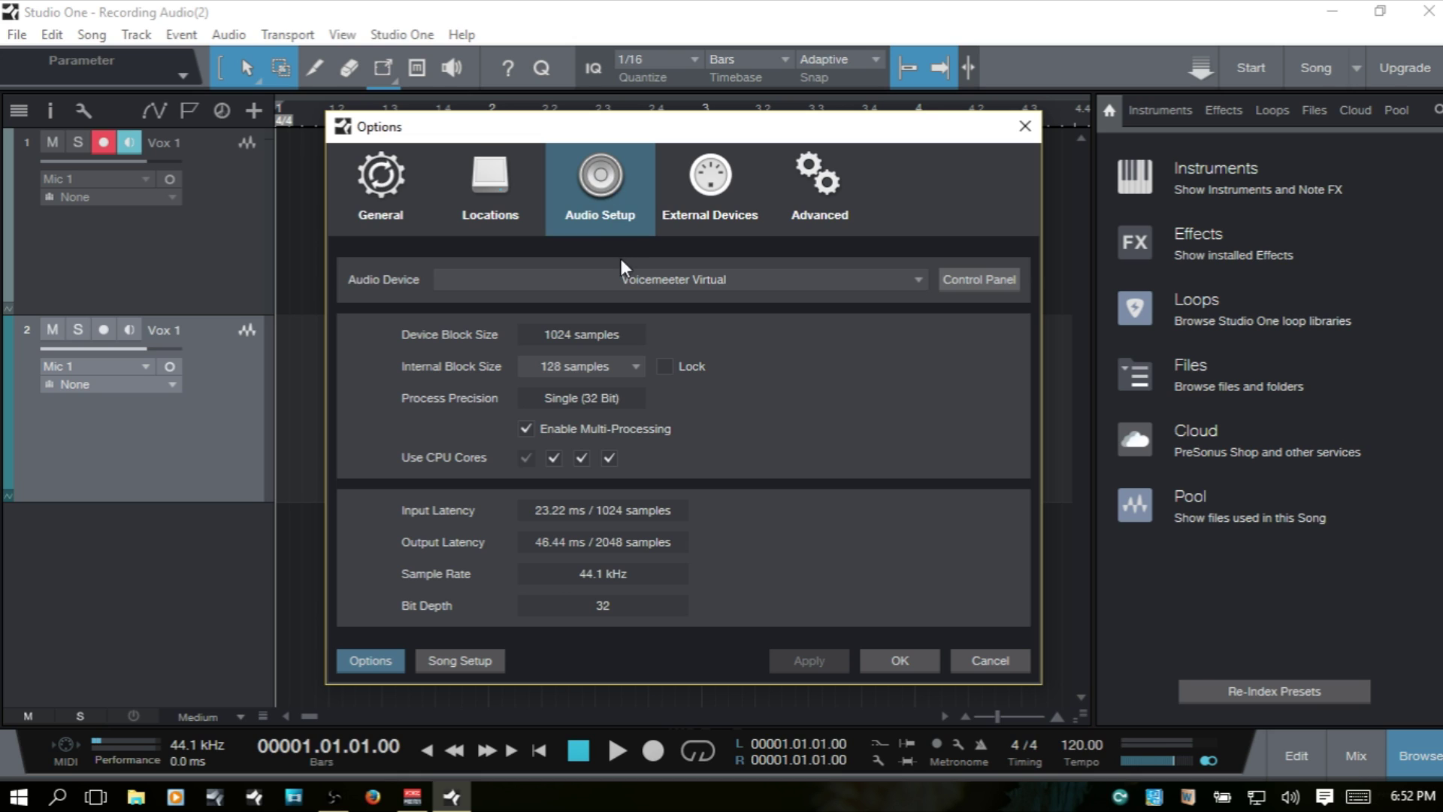
left_click(827, 186)
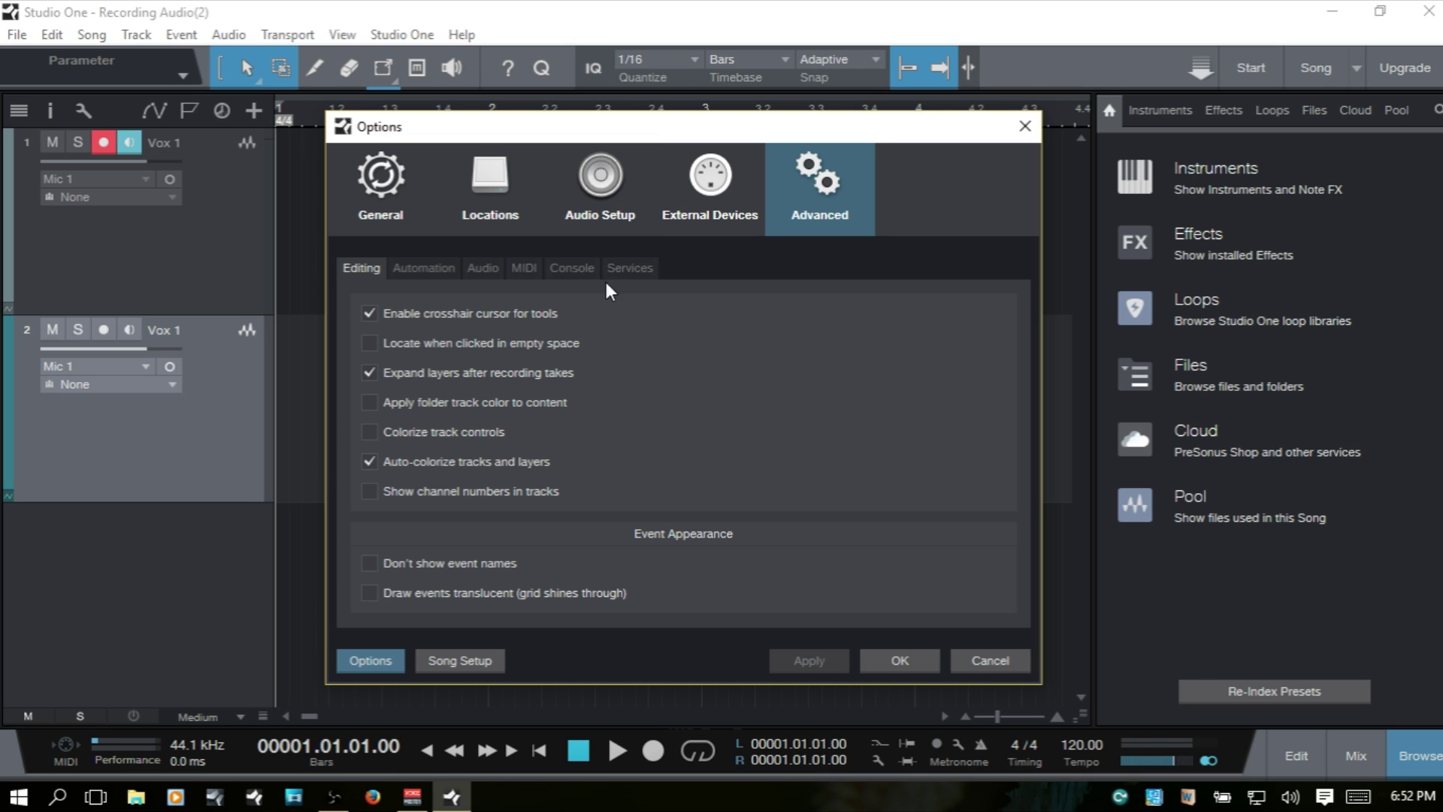
left_click(573, 270)
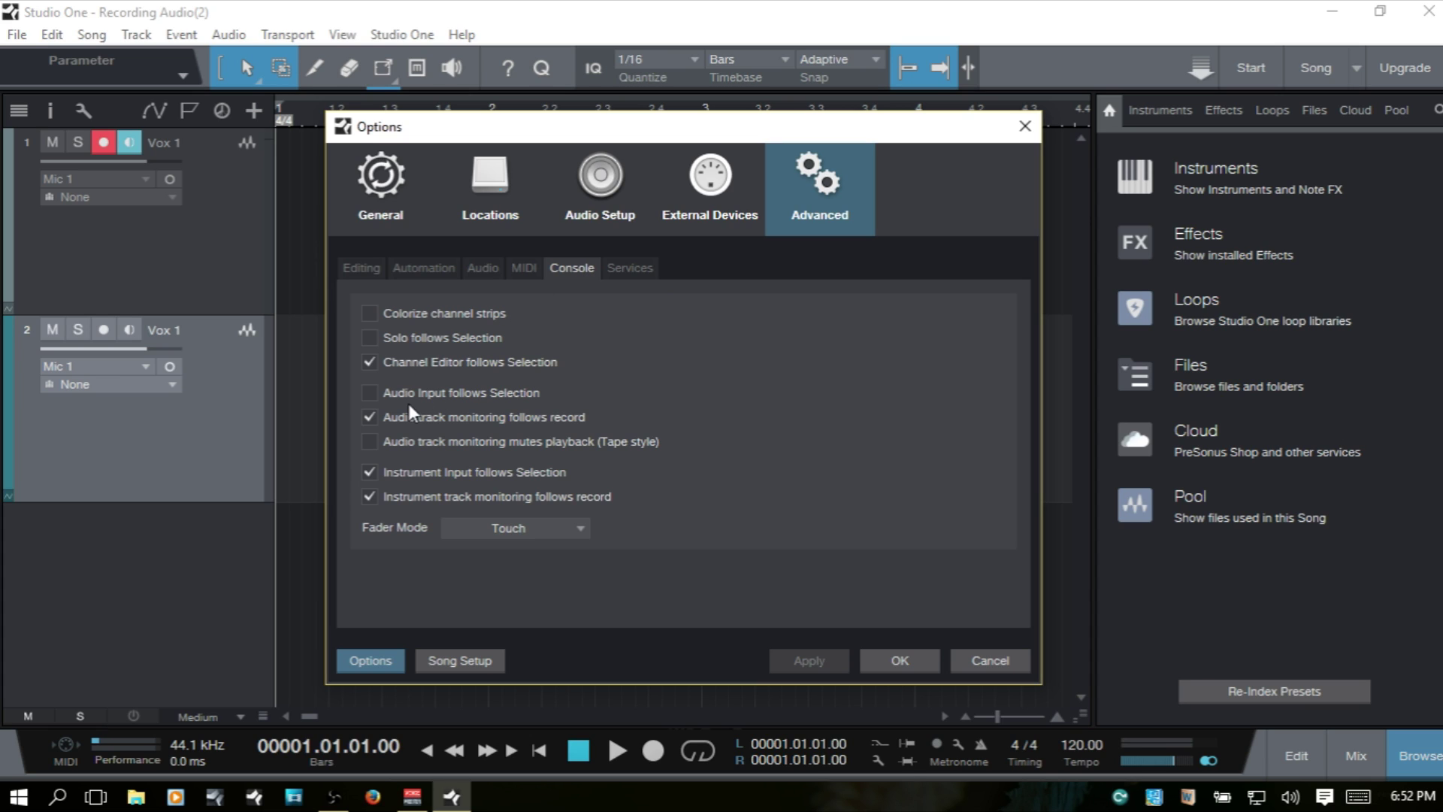
left_click(369, 394)
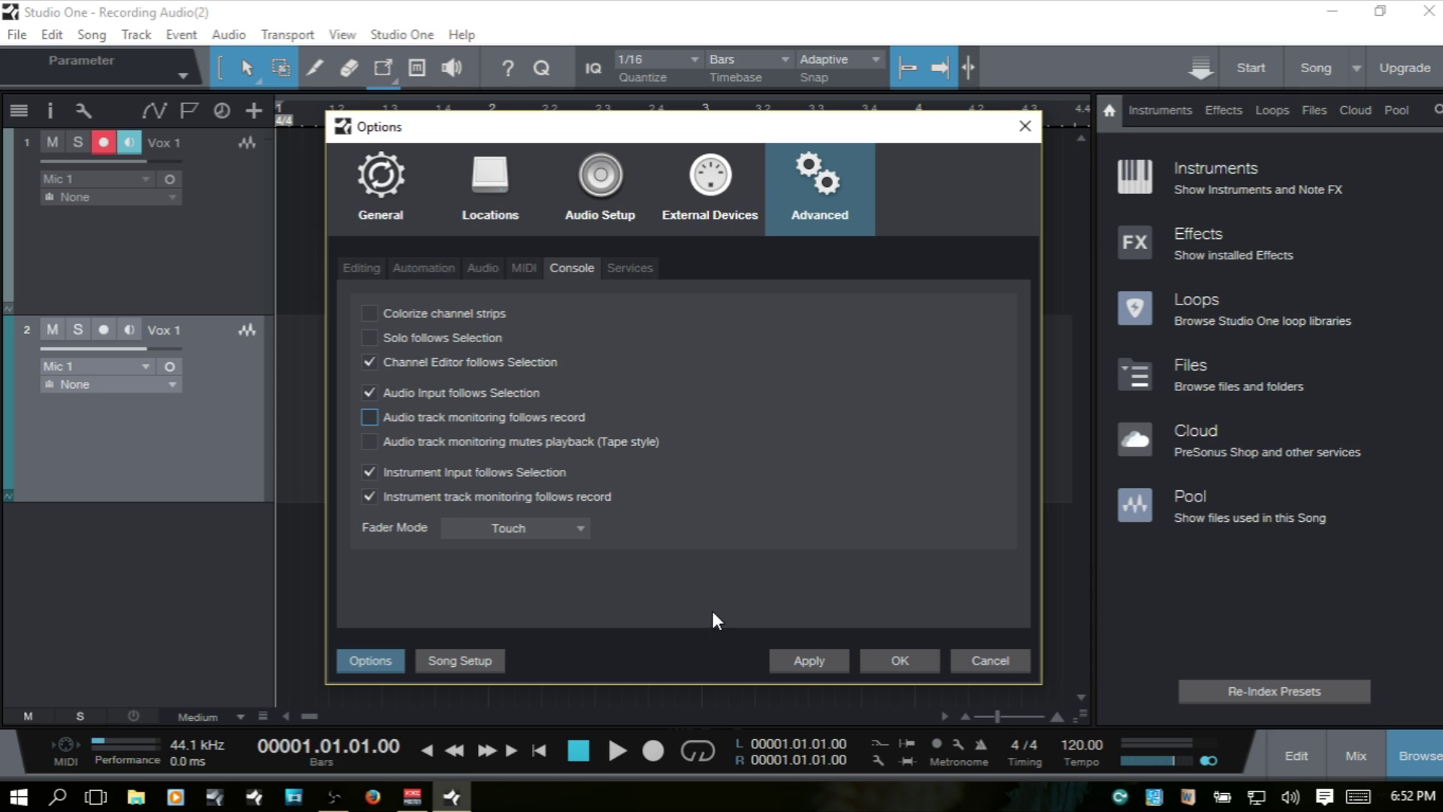
left_click(809, 661)
left_click(900, 658)
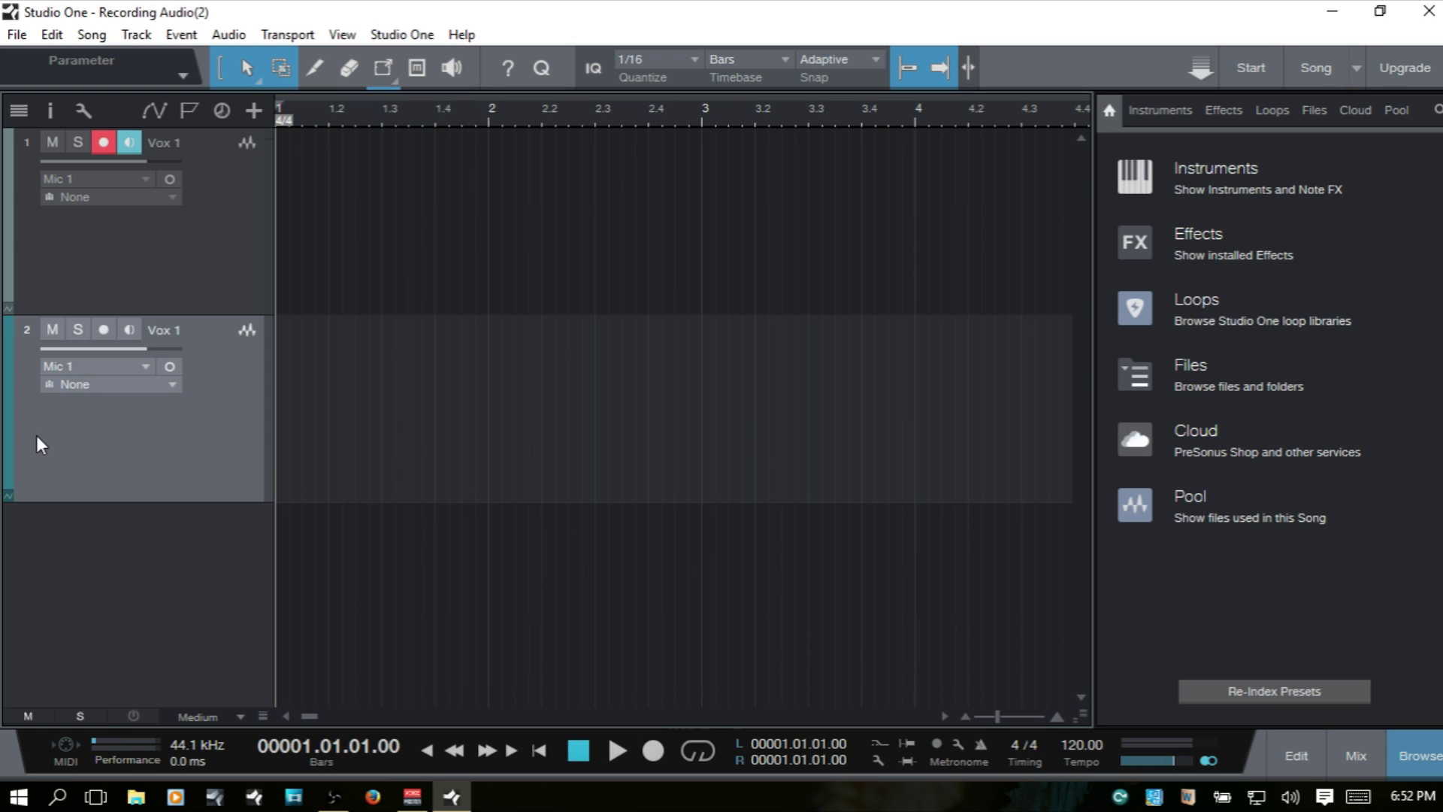
- Switch selection back and forth between the Vox 1 tracks, ending on track 2 so it's record-armed
left_click(109, 449)
left_click(119, 242)
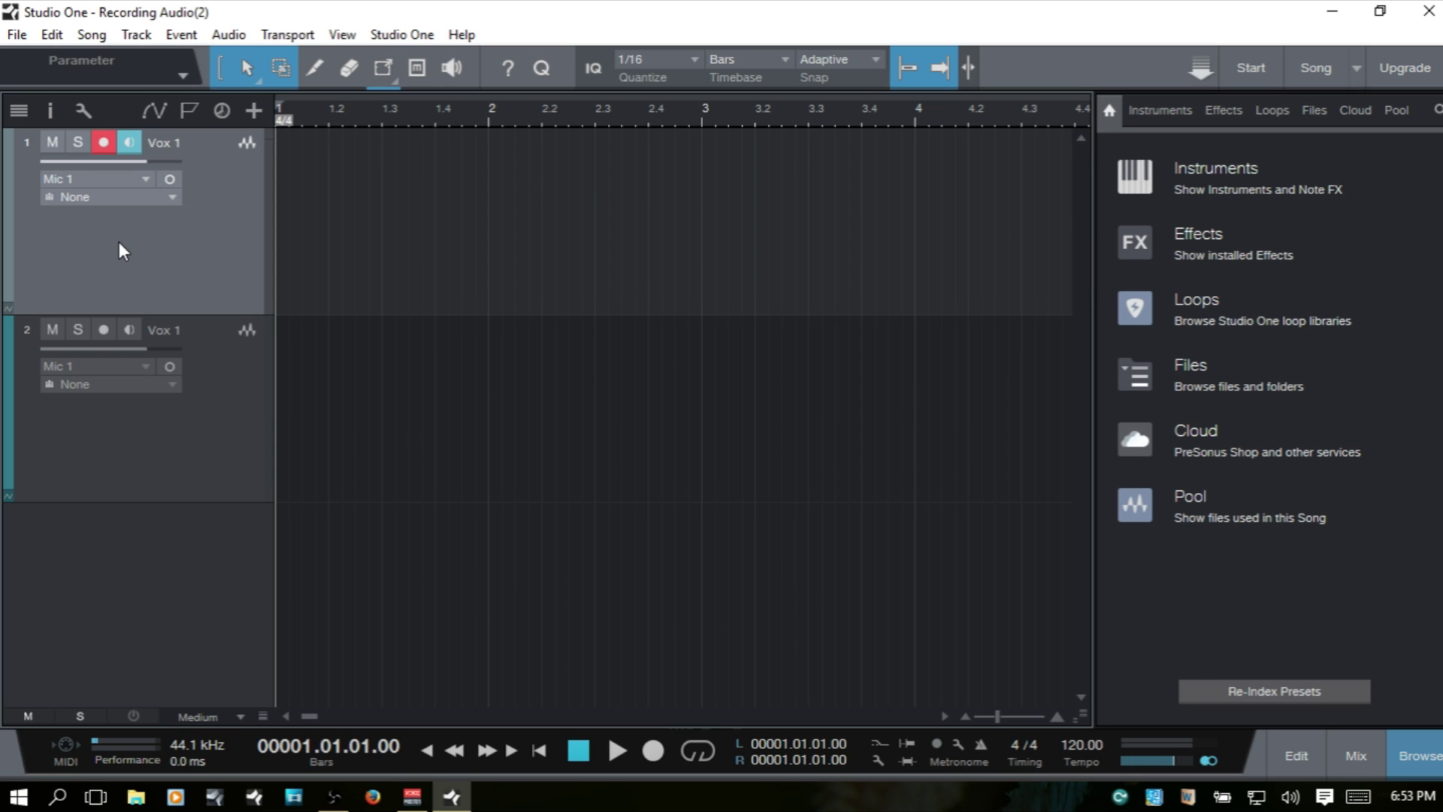
left_click(114, 448)
left_click(118, 259)
left_click(108, 458)
left_click(119, 246)
left_click(117, 425)
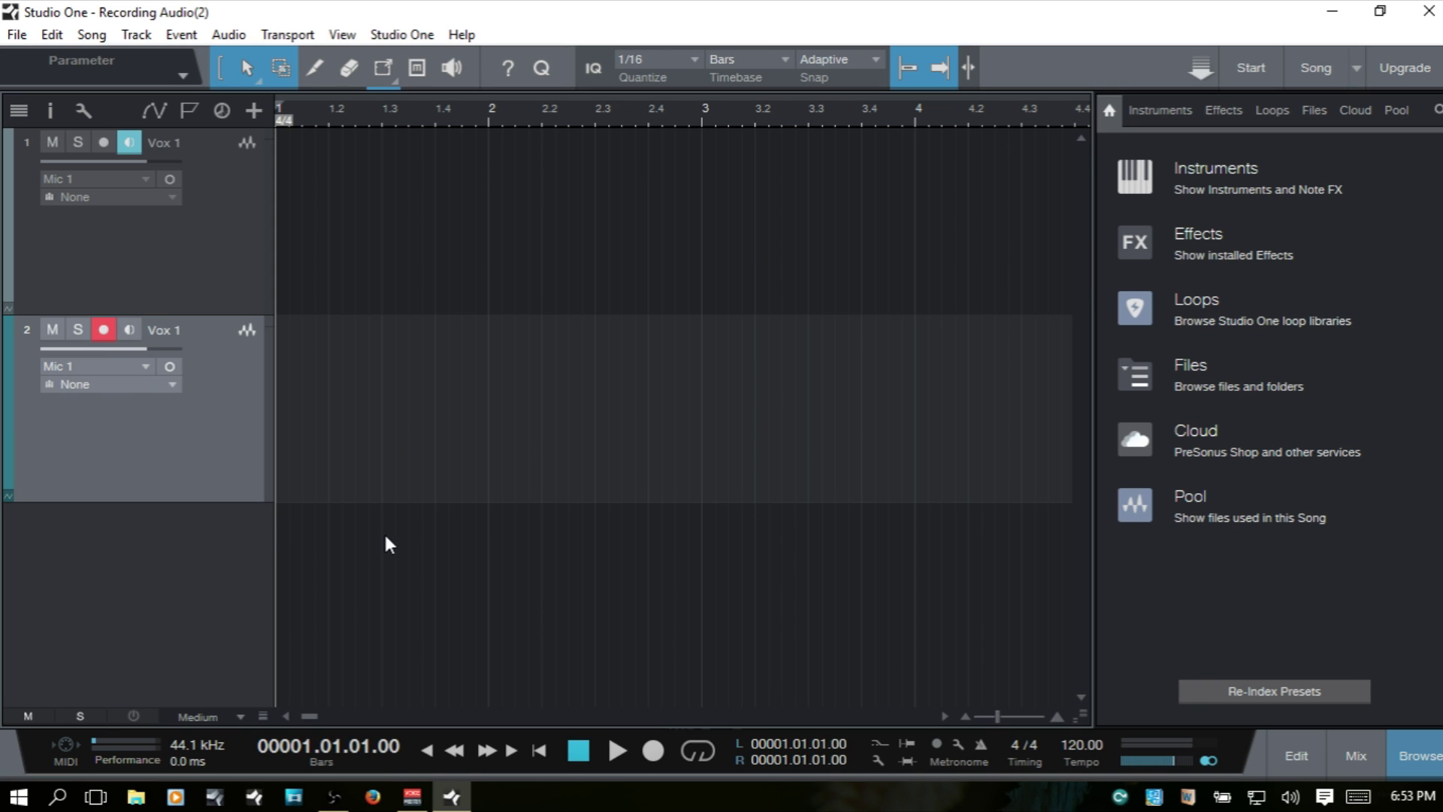
- In Advanced > Console preferences, tick 'Audio track monitoring follows record'
key("ctrl+comma")
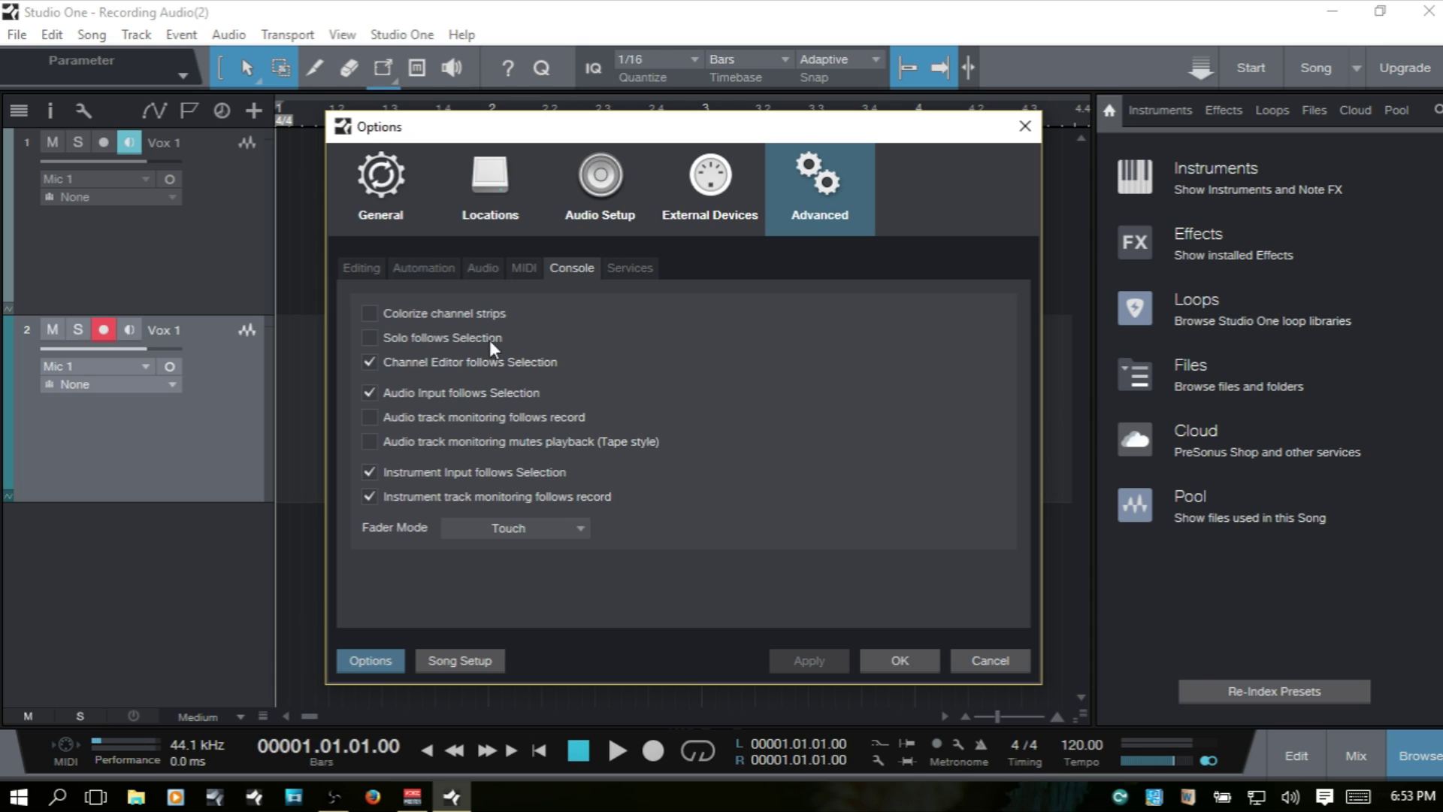
left_click(370, 418)
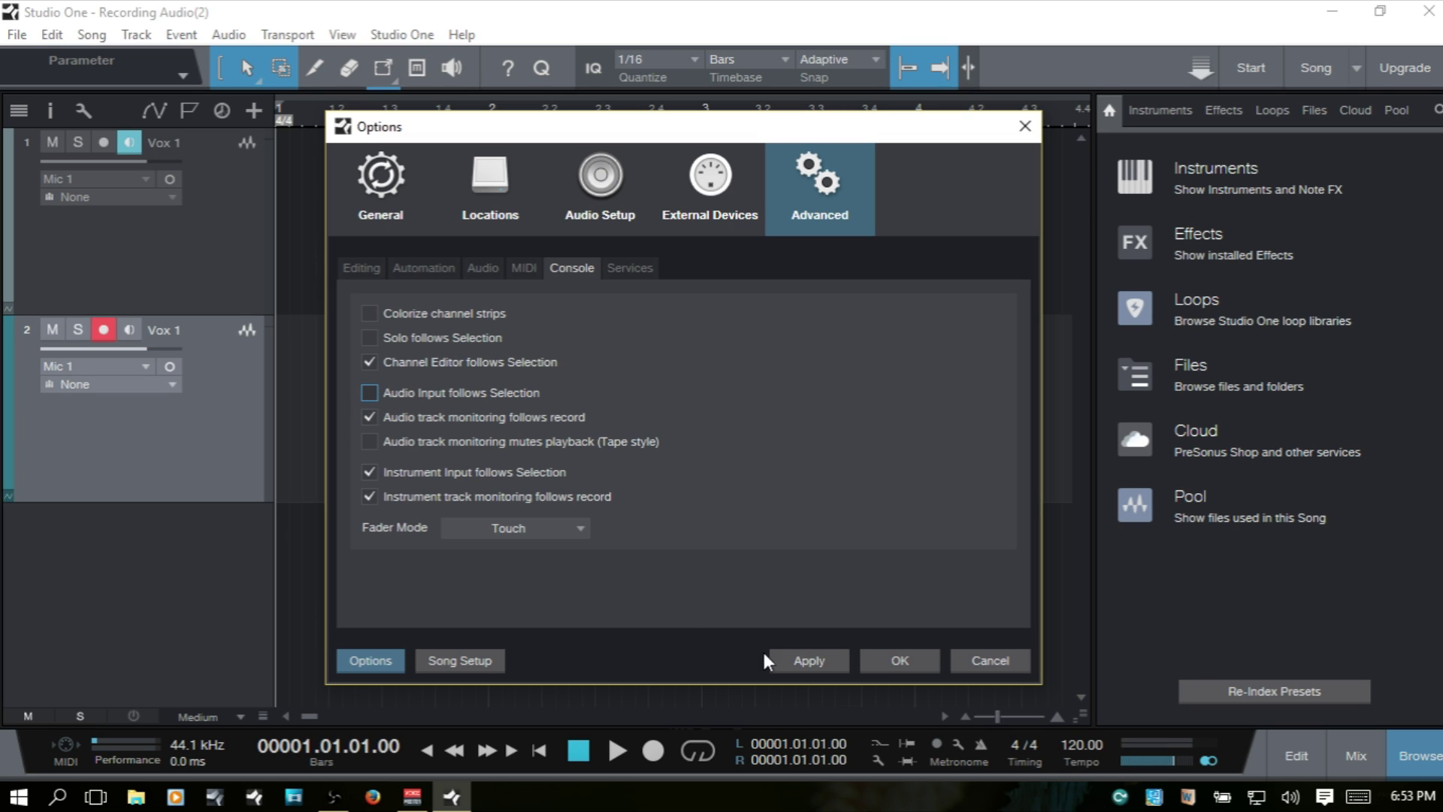
- Confirm the preferences, then alternate between both Vox 1 tracks until neither is armed or monitoring
left_click(908, 660)
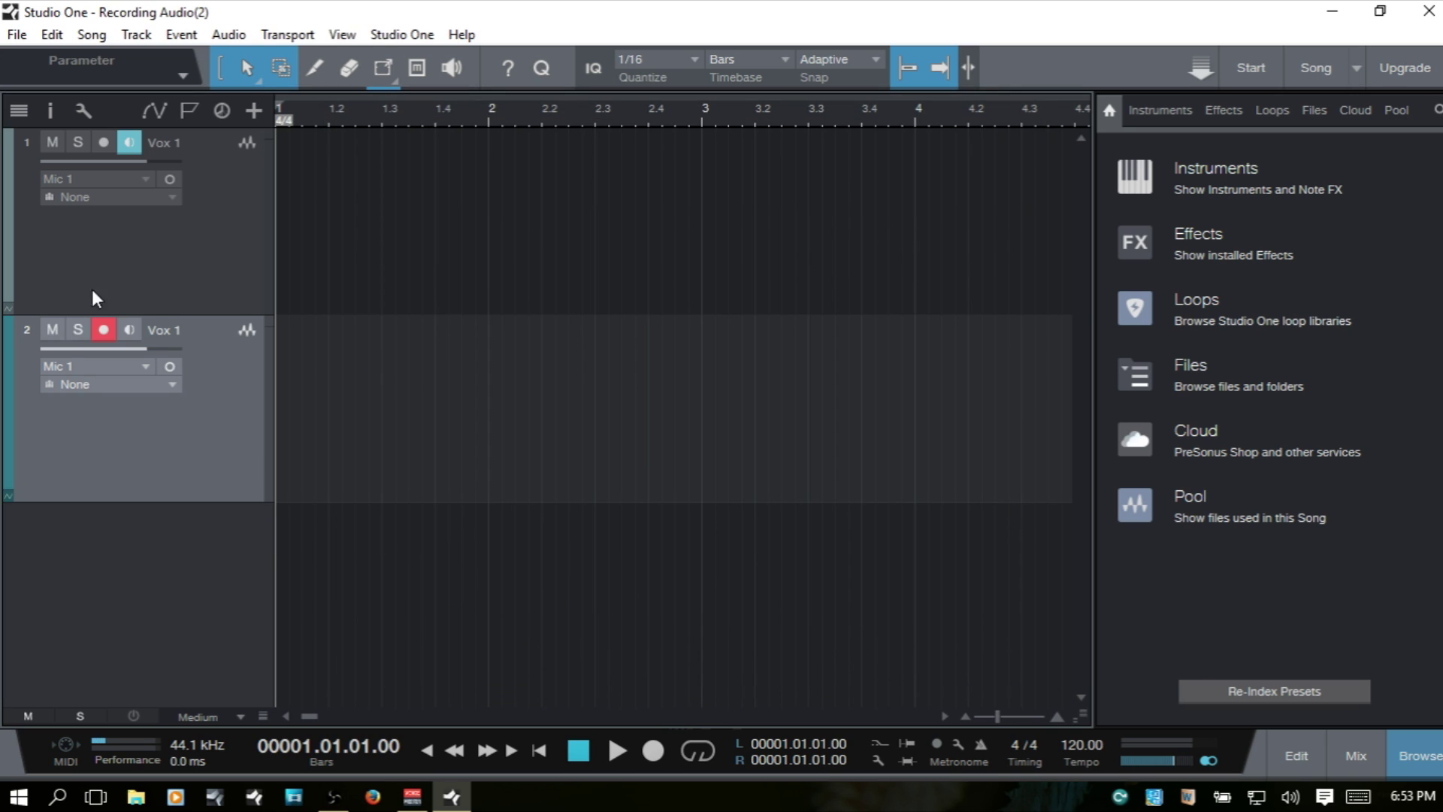
left_click(113, 246)
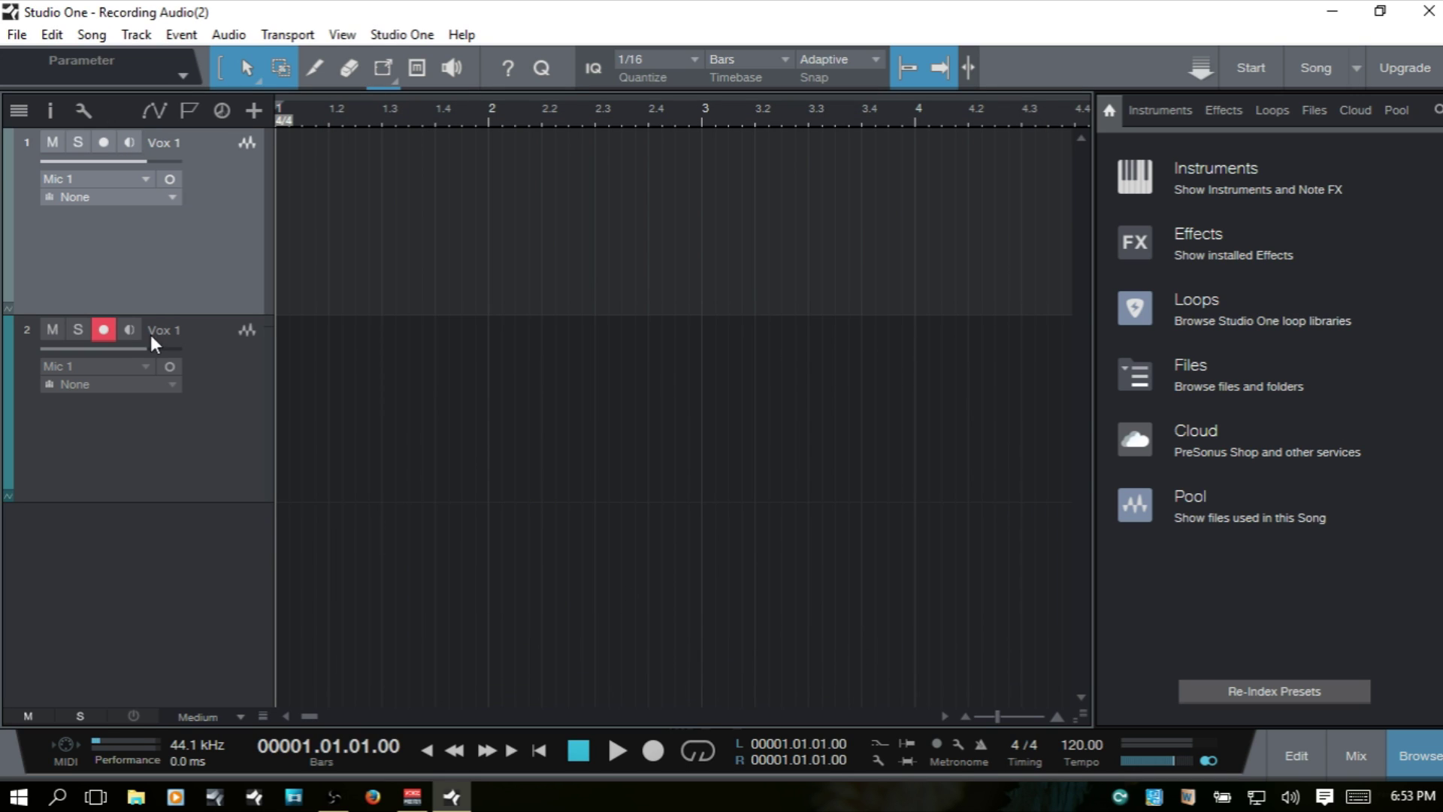
left_click(160, 439)
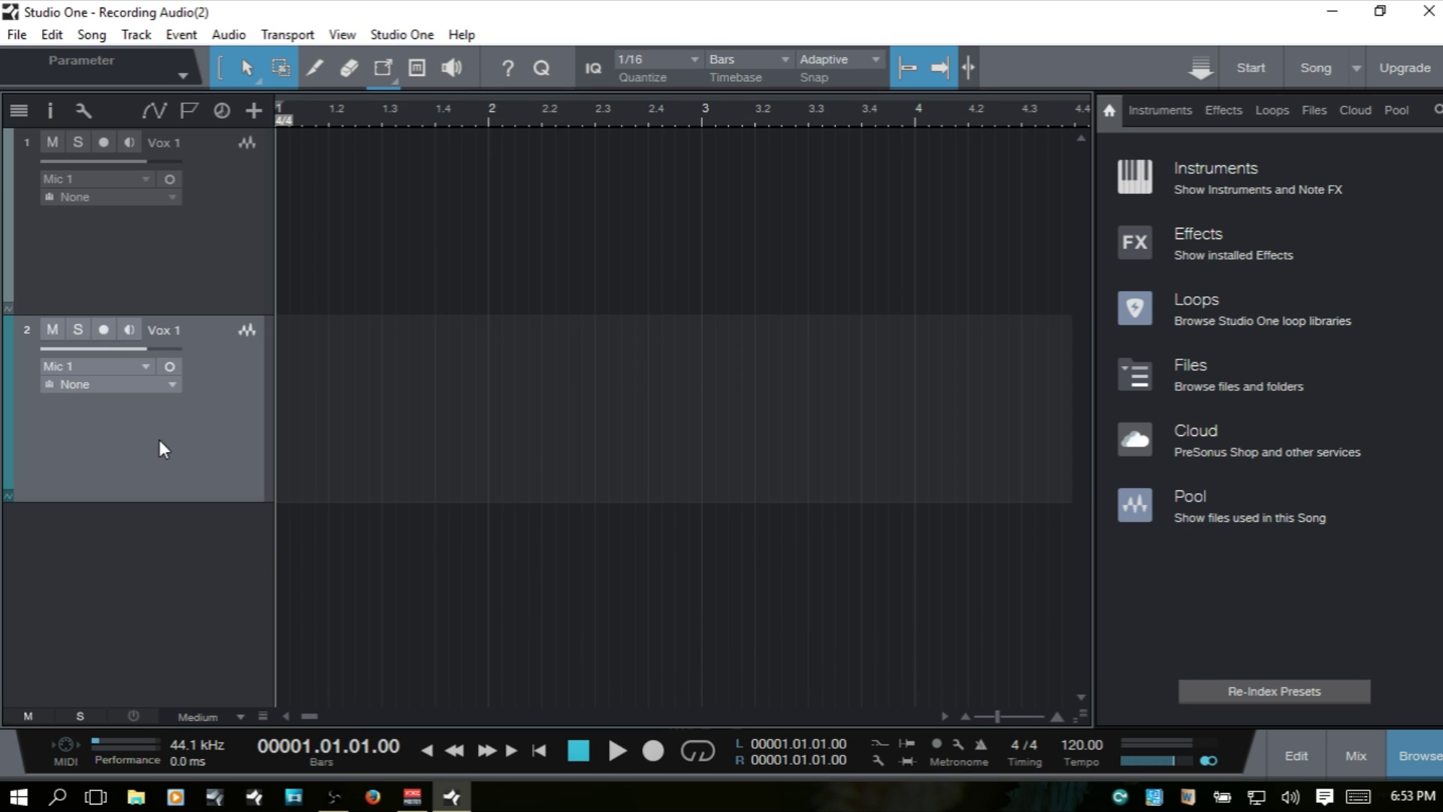
left_click(106, 263)
left_click(137, 451)
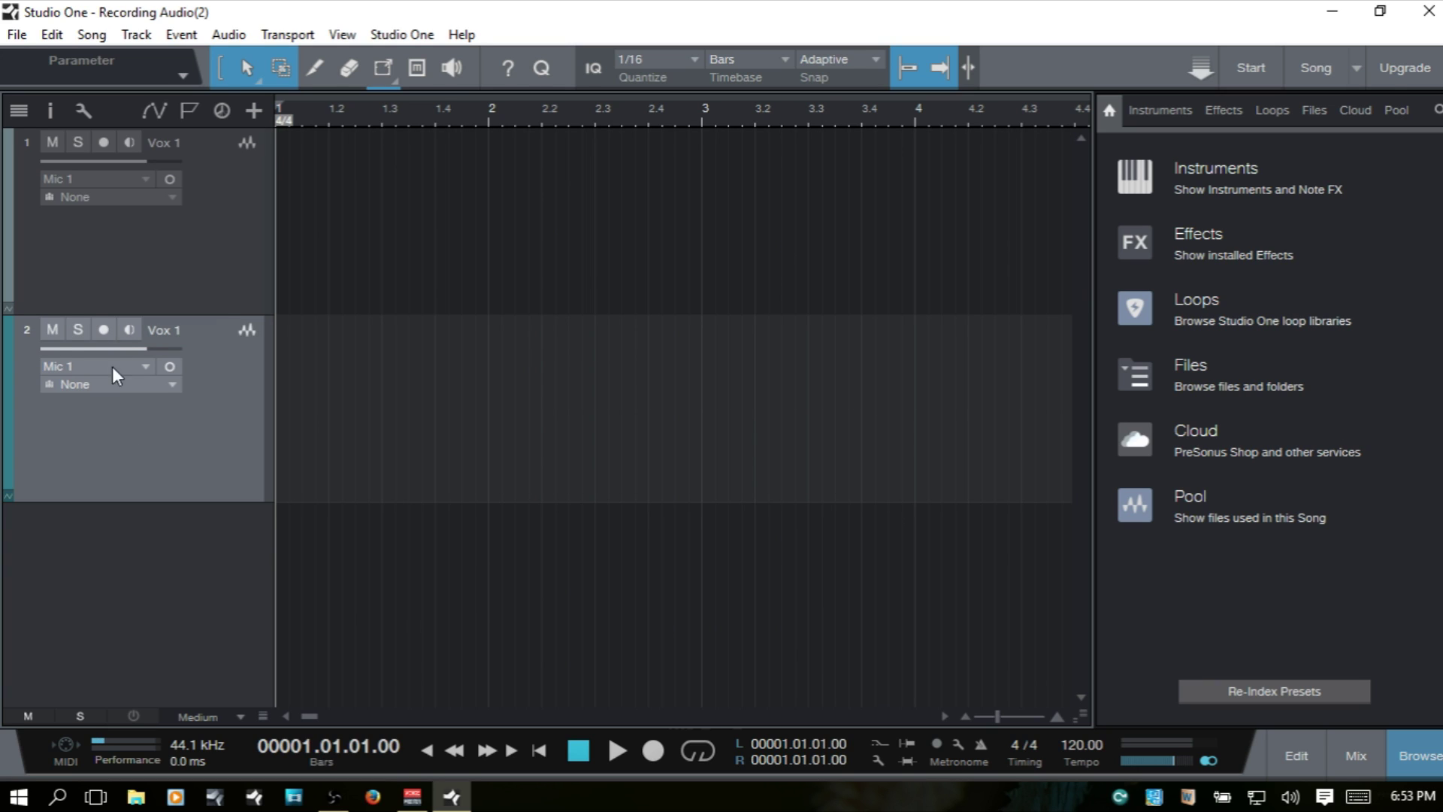
left_click(145, 267)
left_click(135, 445)
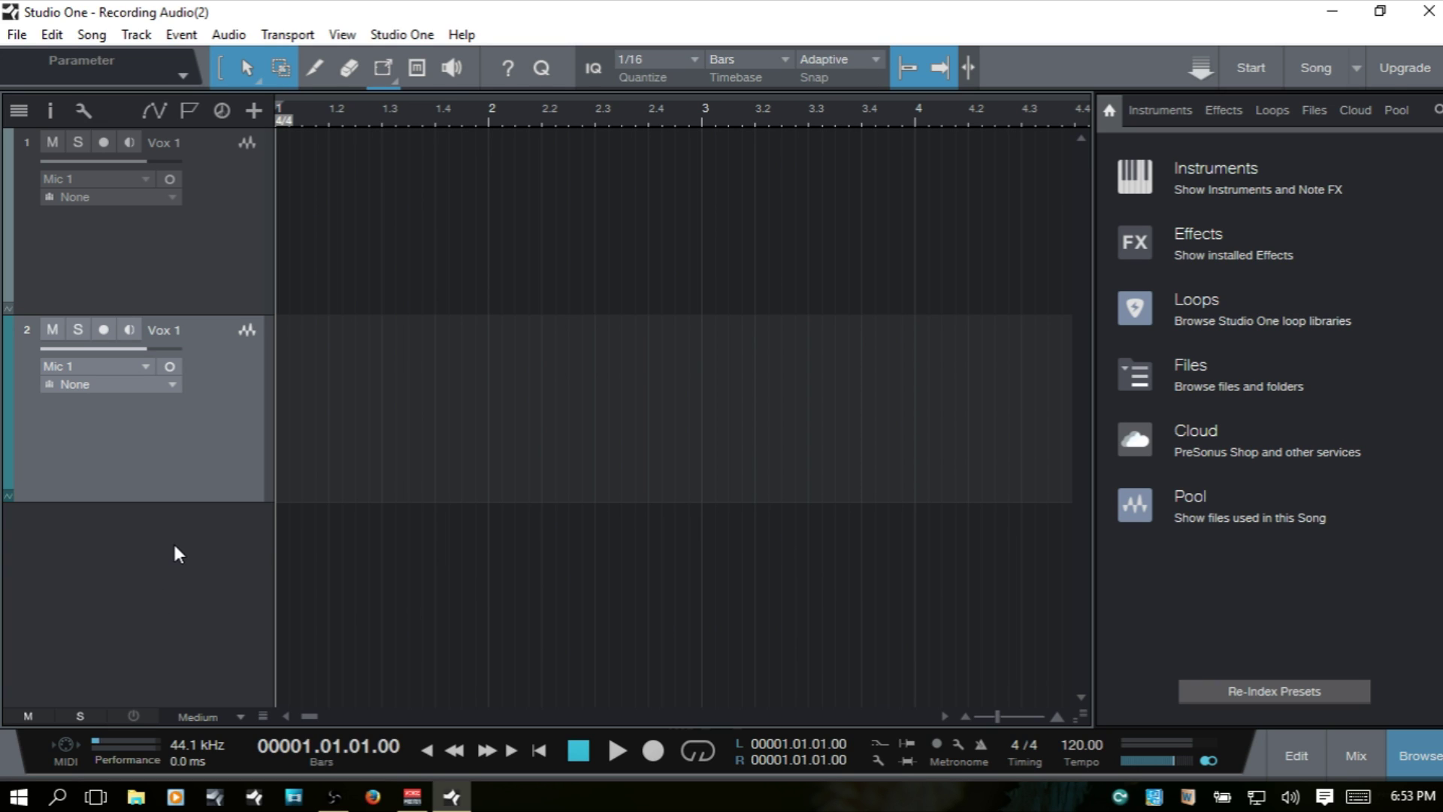